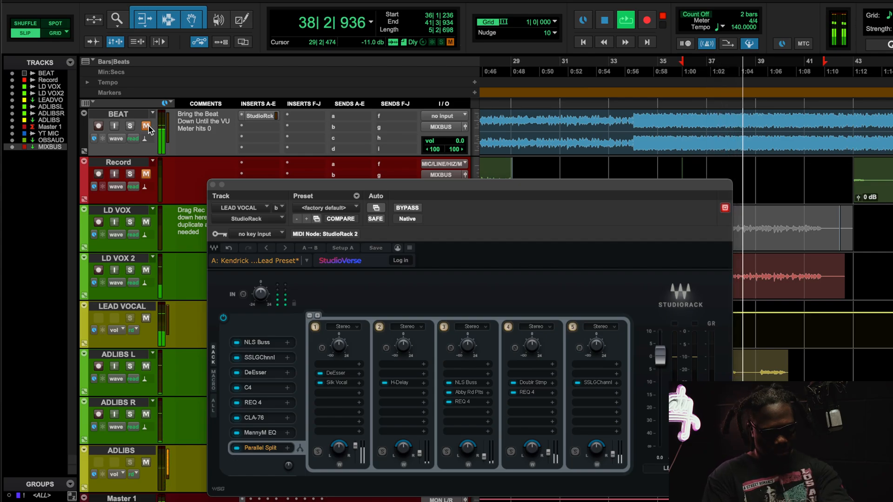
- Unmute the BEAT track during playback to hear the lead vocal in the full mix, and stop playback
click(146, 125)
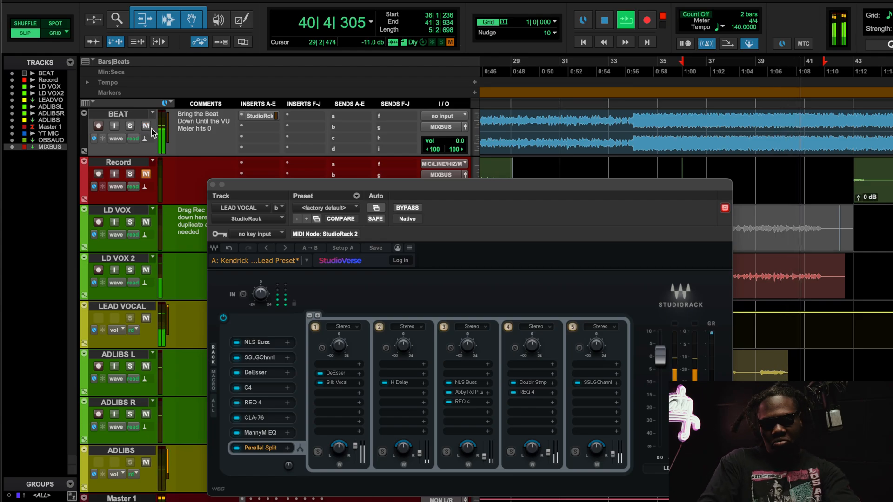
key(space)
- Move the StudioRack window higher over the tracks, close it, and reopen it from the LEAD VOCAL track's insert
drag(249, 186, 248, 81)
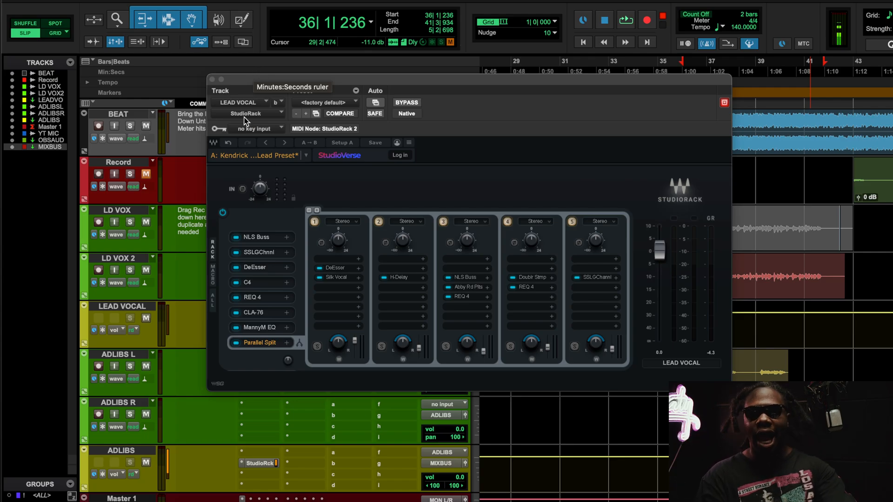
click(213, 79)
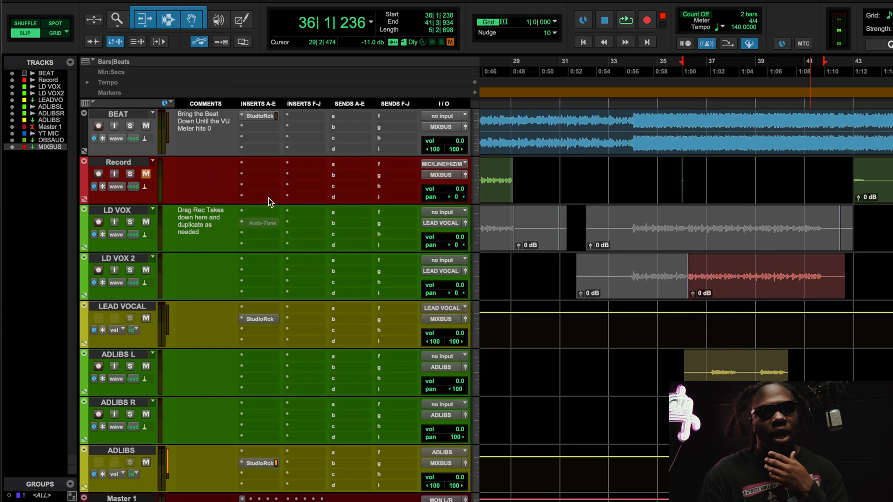
click(259, 319)
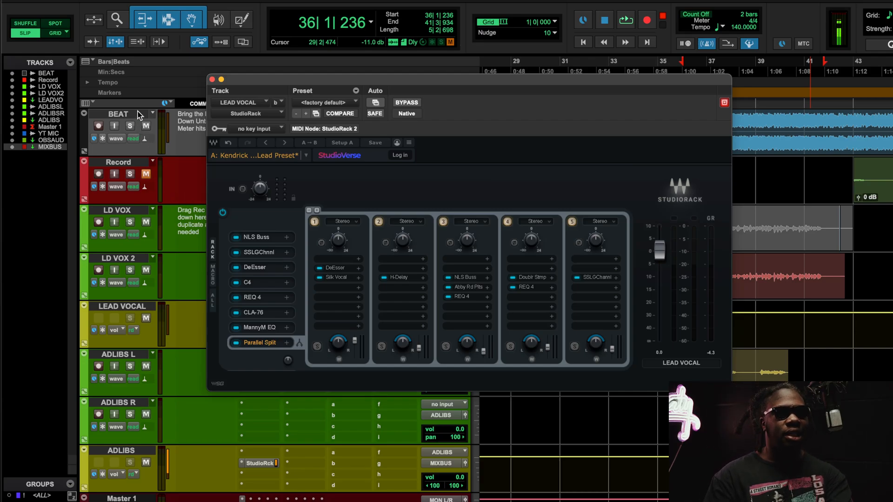
- Play the lead vocal with the beat muted and compare it with the whole StudioRack chain bypassed and active
key(space)
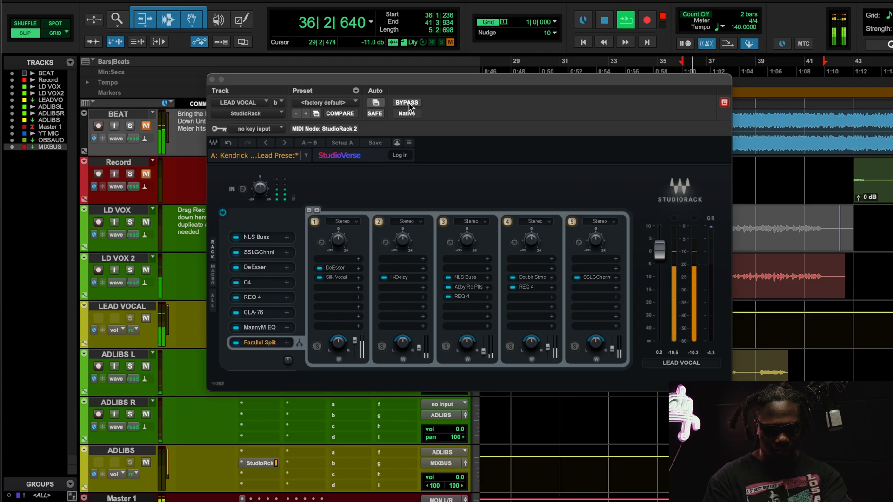
click(408, 103)
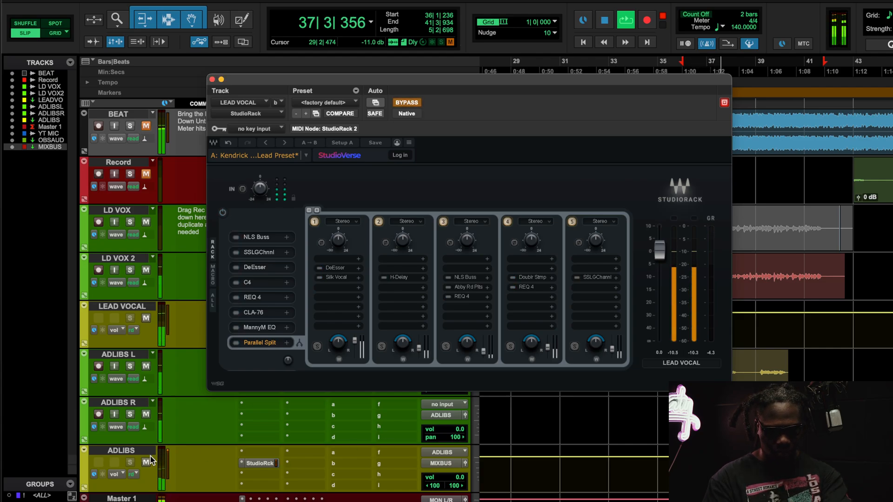
click(398, 105)
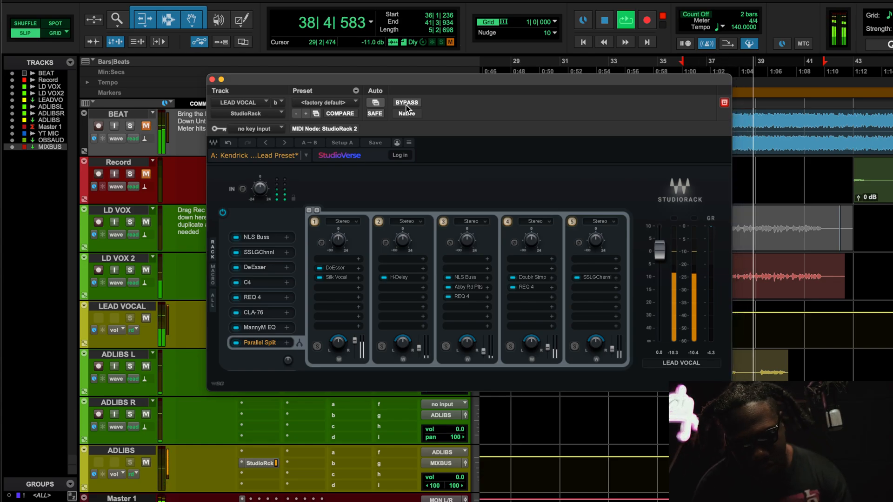
click(406, 102)
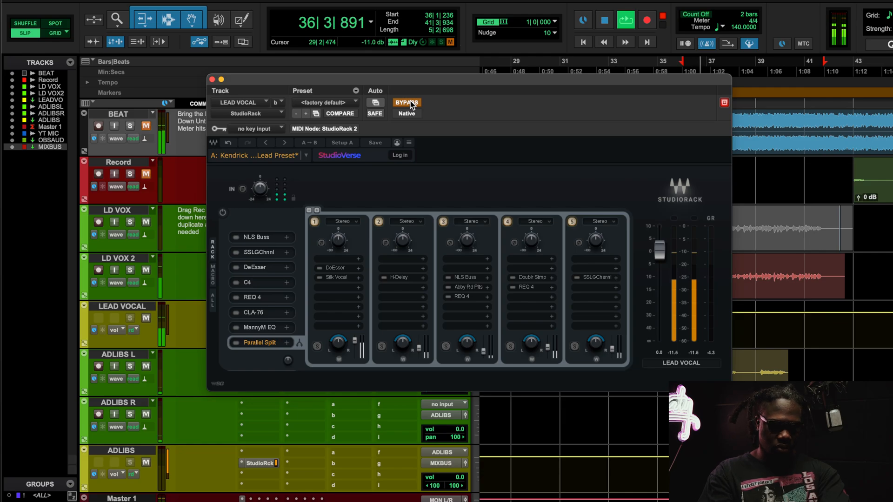
click(411, 102)
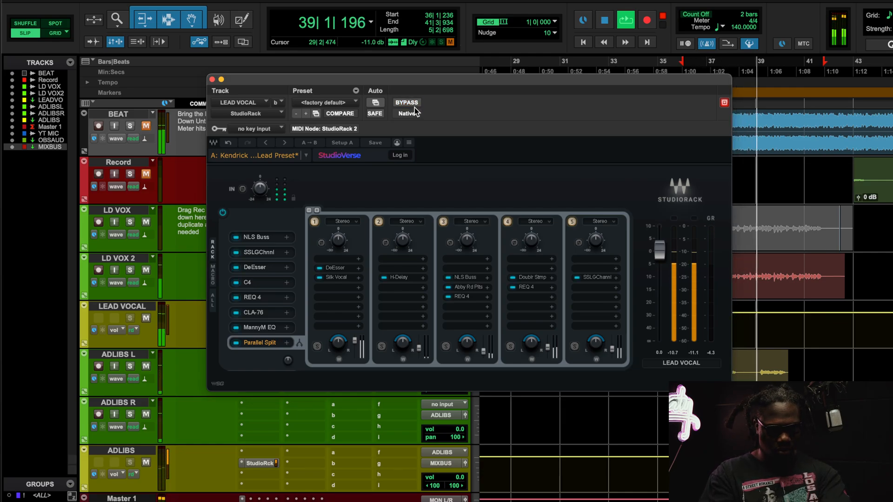
key(space)
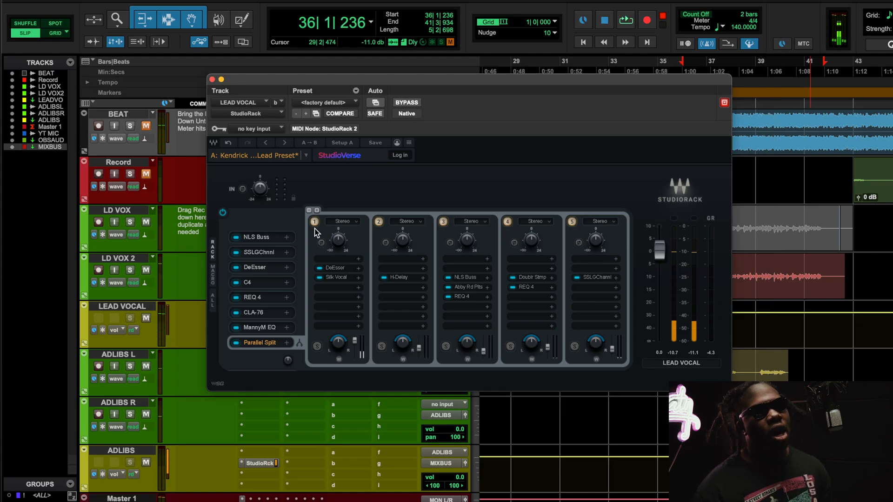
- Open the NLS Buss in rack slot 1 and compare the lead vocal with it on and off during playback
click(253, 235)
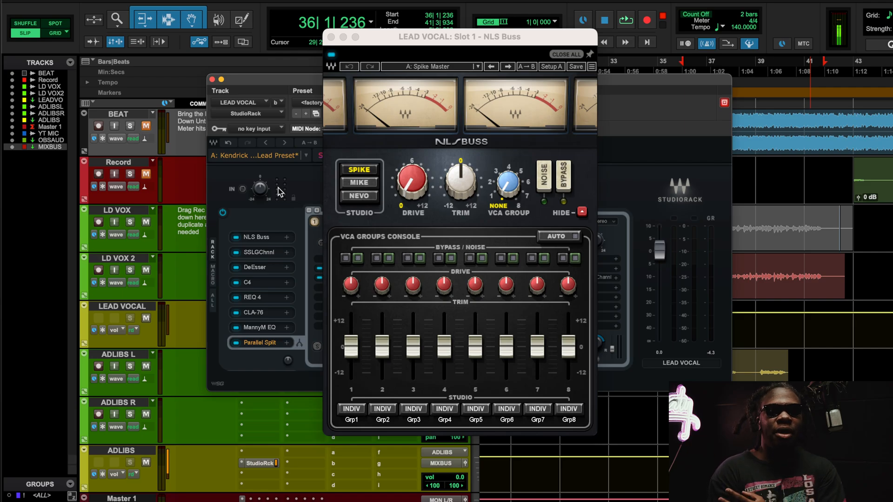
key(space)
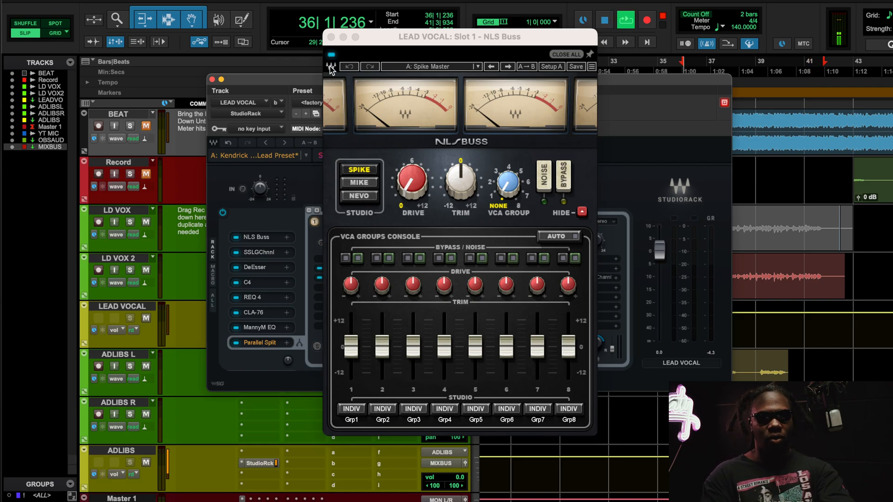
click(331, 56)
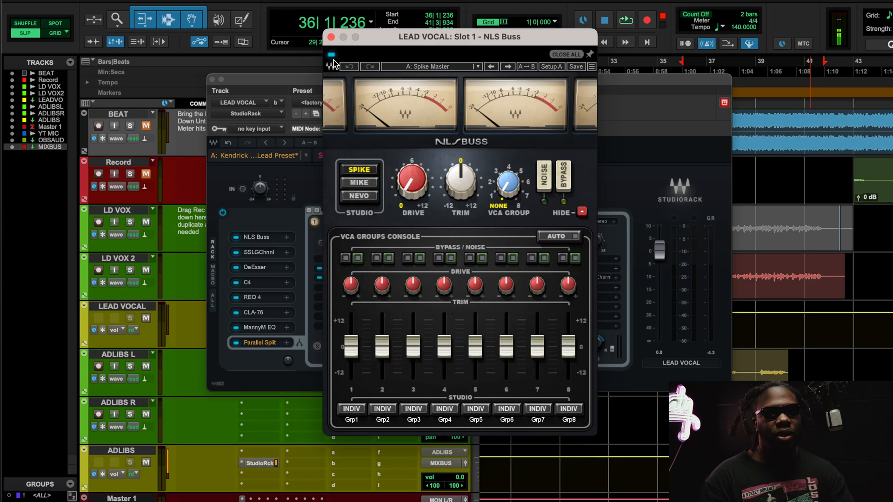
- Open the SSLGChannel in rack slot 2, examine its EQ settings, and compare the vocal with it on and off during playback
click(255, 251)
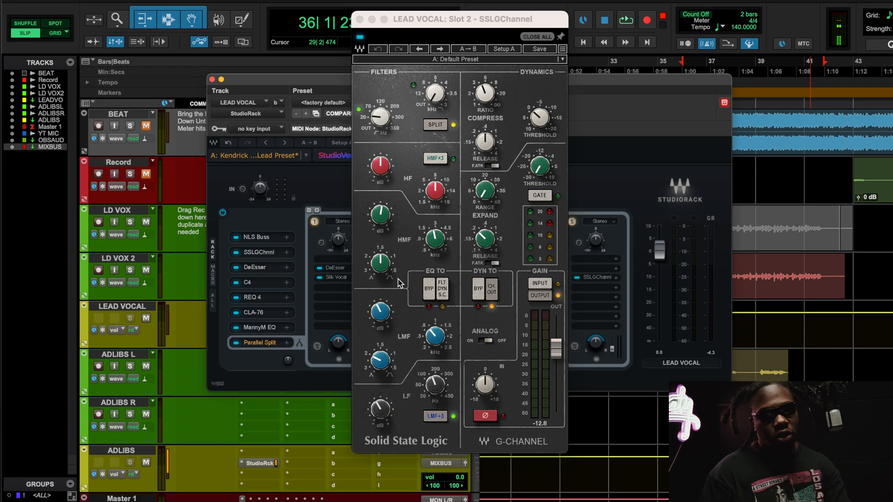
click(383, 311)
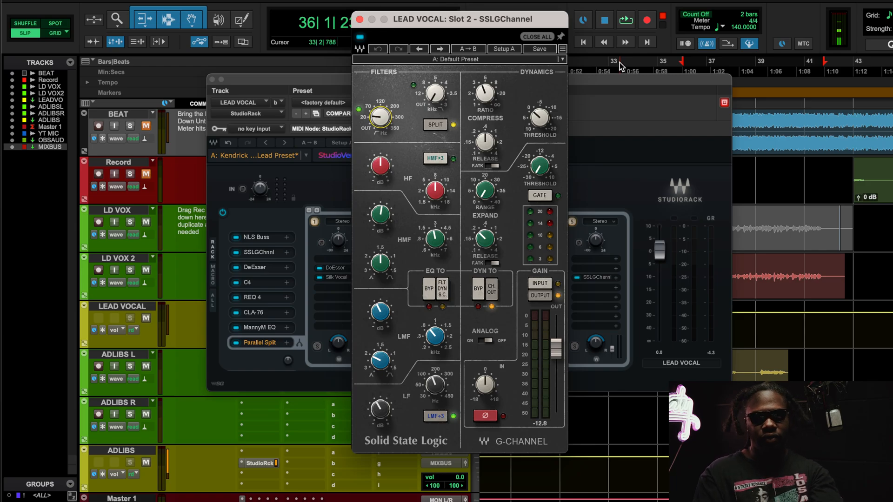
key(space)
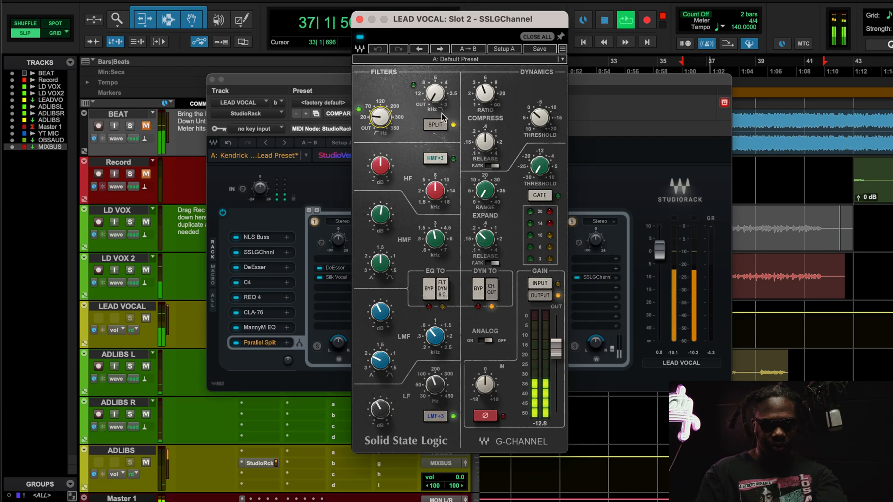
click(360, 37)
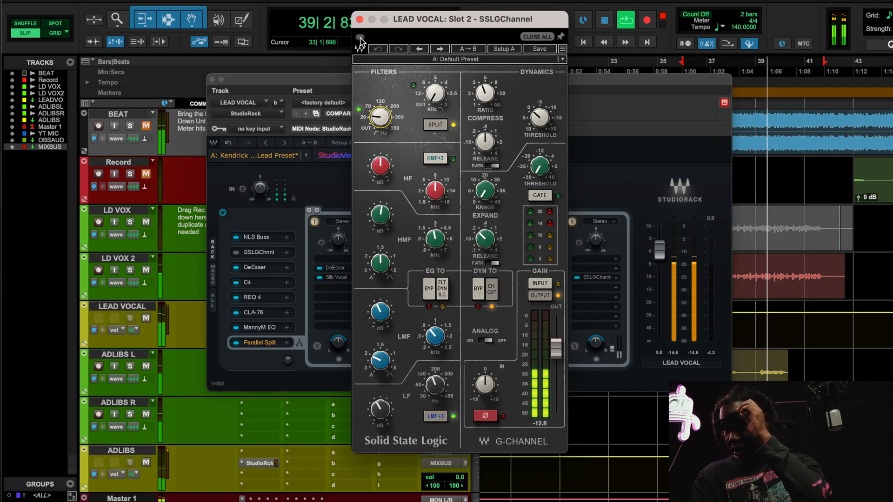
click(360, 38)
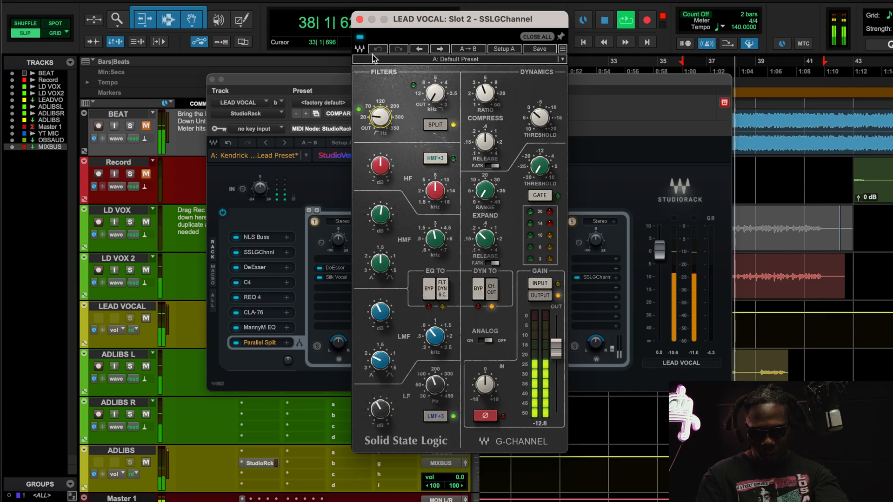
key(space)
mouse_move(385, 215)
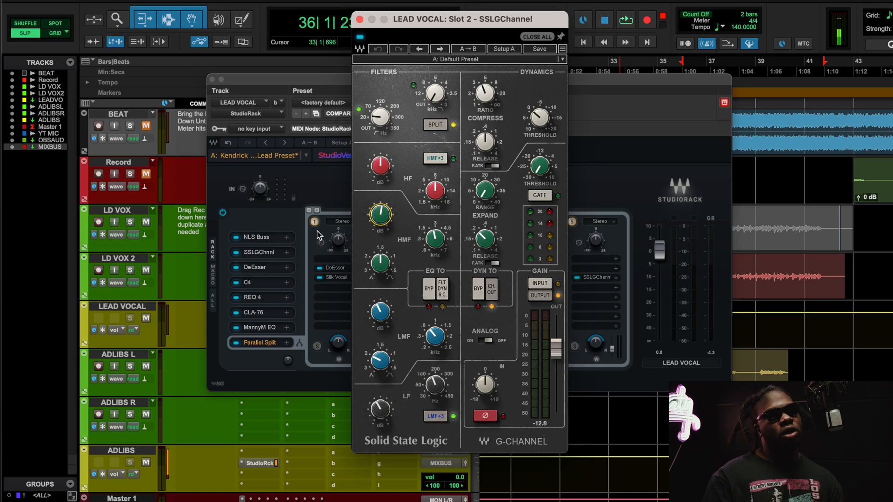
- Open the DeEsser in slot 3 and the C4 in slot 4 of the rack to examine their settings, including the C4's knee
click(266, 267)
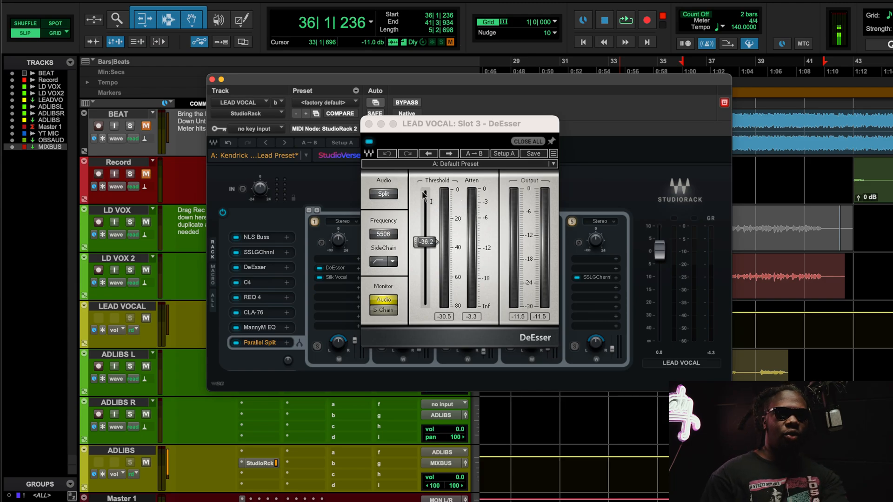
click(267, 279)
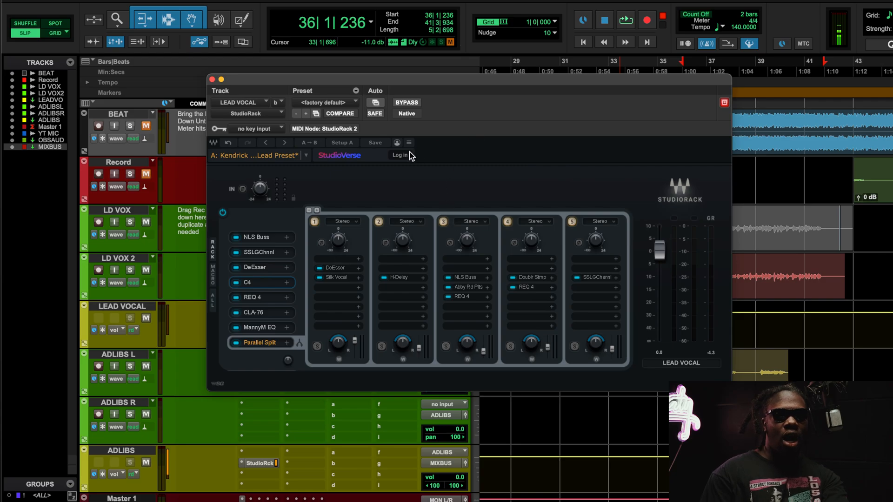
drag(434, 98, 425, 110)
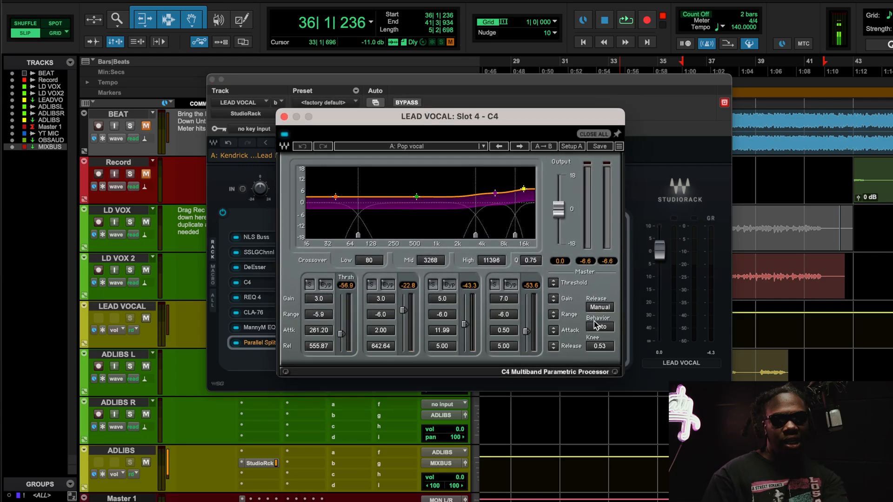
click(604, 348)
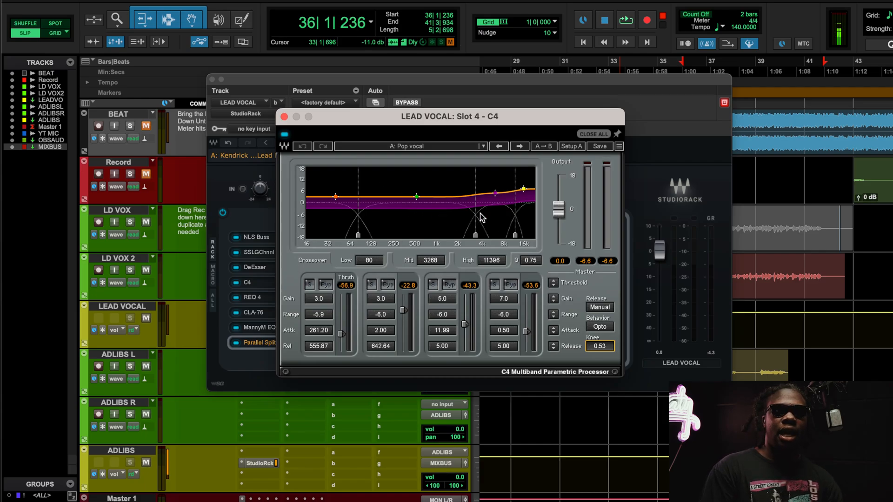
- Compare the vocal with the C4 on and off during playback, both with the beat muted and unmuted, and mute the beat again
key(space)
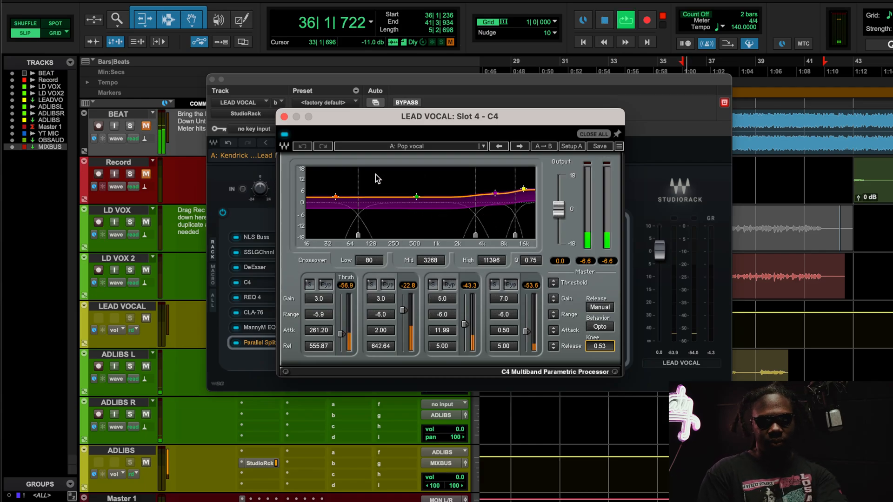
click(284, 136)
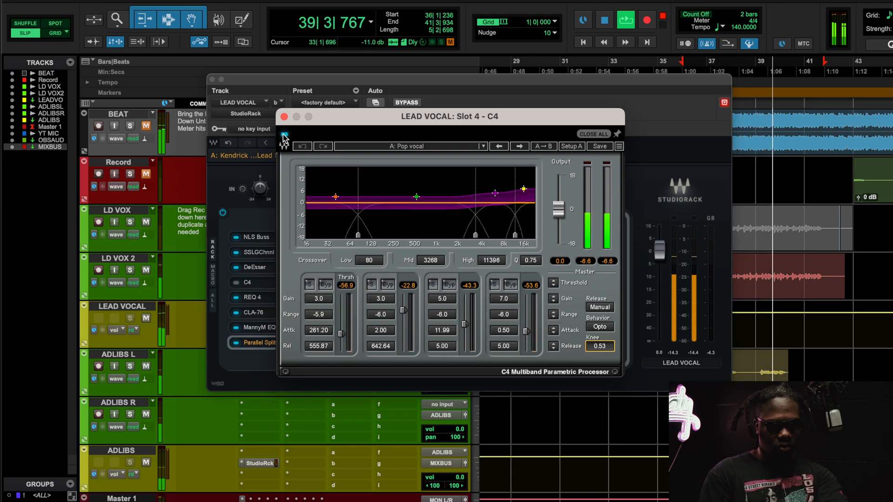
click(284, 135)
click(147, 126)
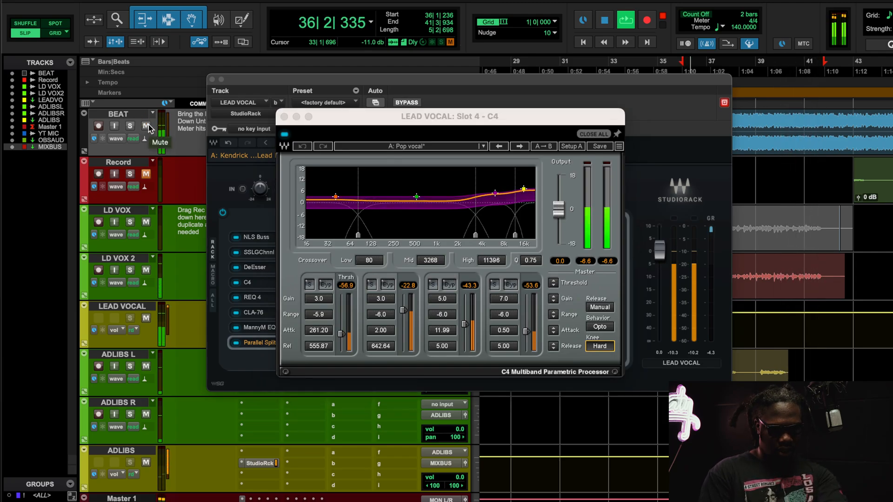
click(284, 135)
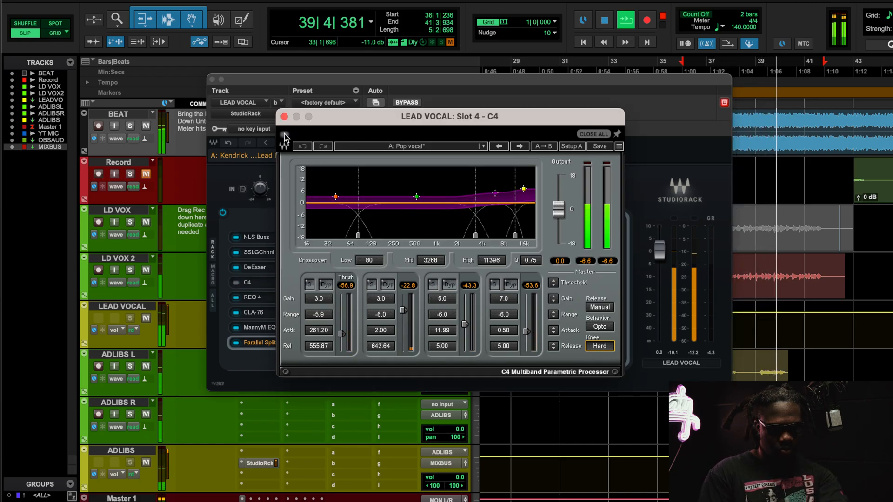
click(284, 134)
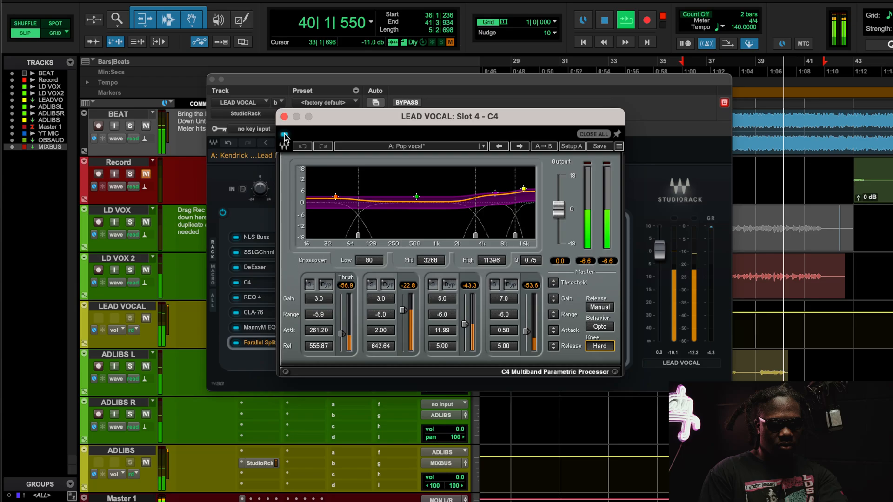
click(147, 126)
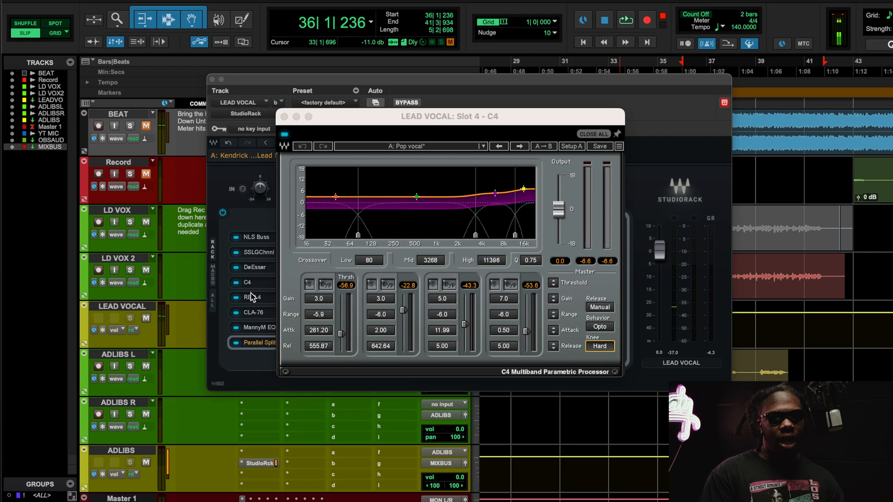
- Open the REQ 4 in rack slot 5 and examine the settings of its bands 1 and 2
click(253, 296)
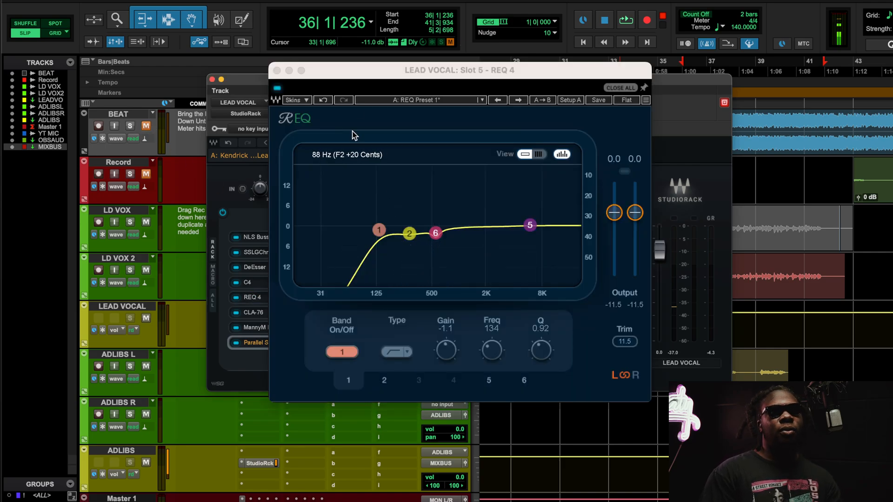
click(379, 229)
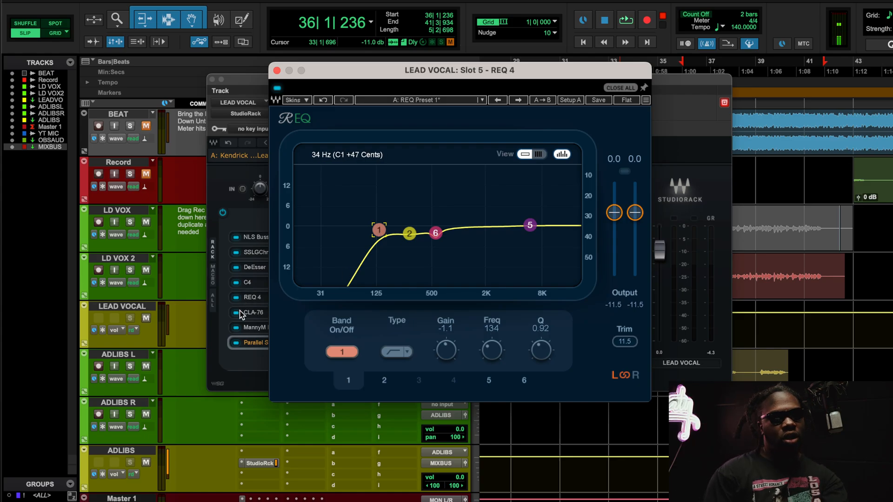
click(251, 301)
click(250, 300)
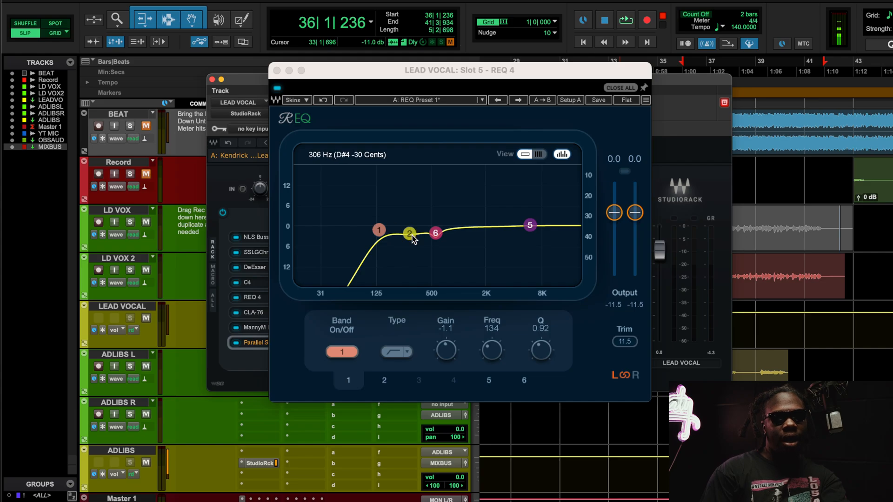
click(261, 315)
click(243, 143)
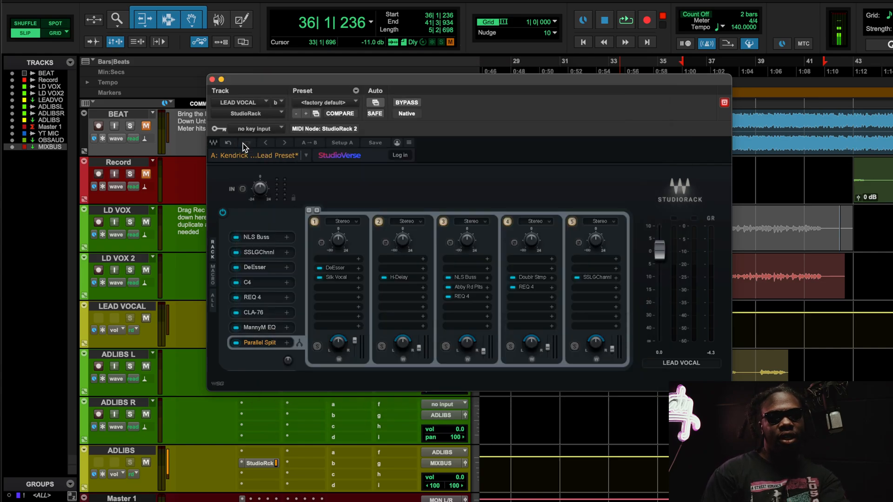
click(251, 298)
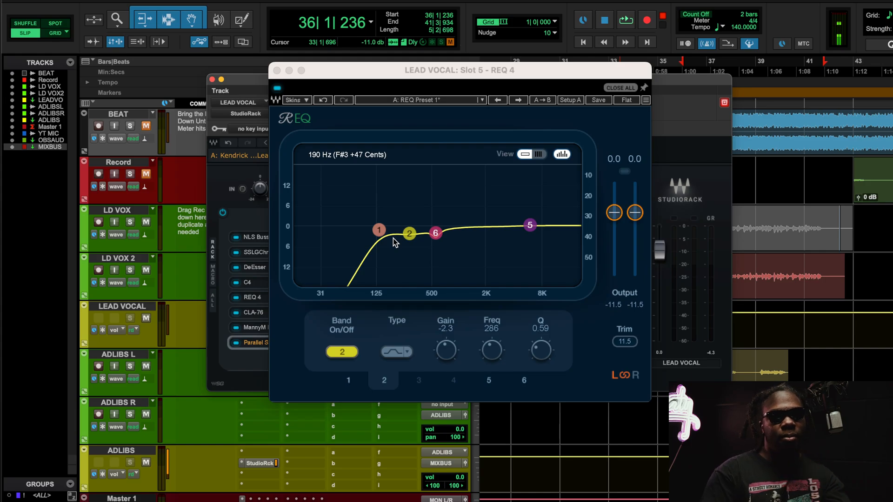
click(378, 230)
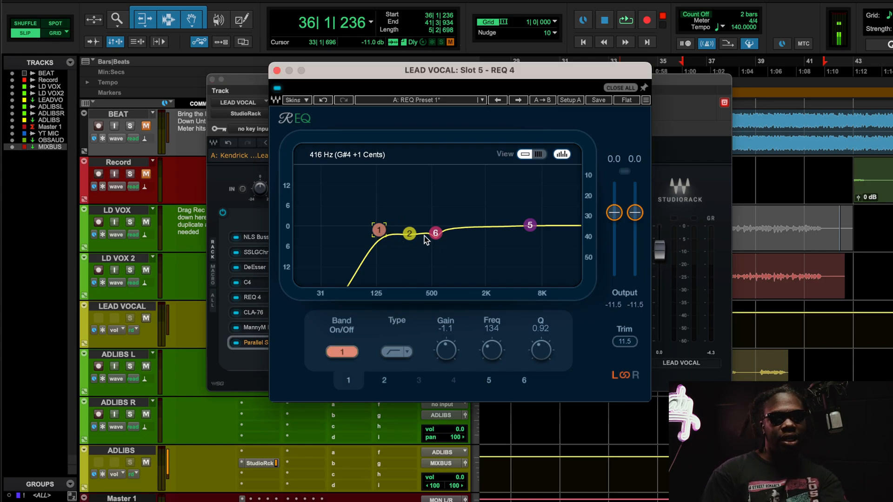
- Examine band 5 of the REQ 4, compare the vocal with the REQ 4 on and off with the beat muted and unmuted, and close it
click(531, 224)
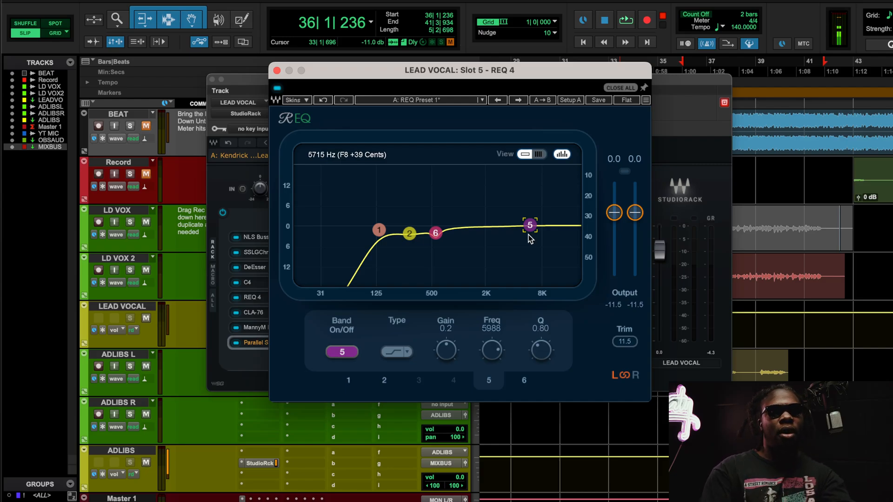
key(space)
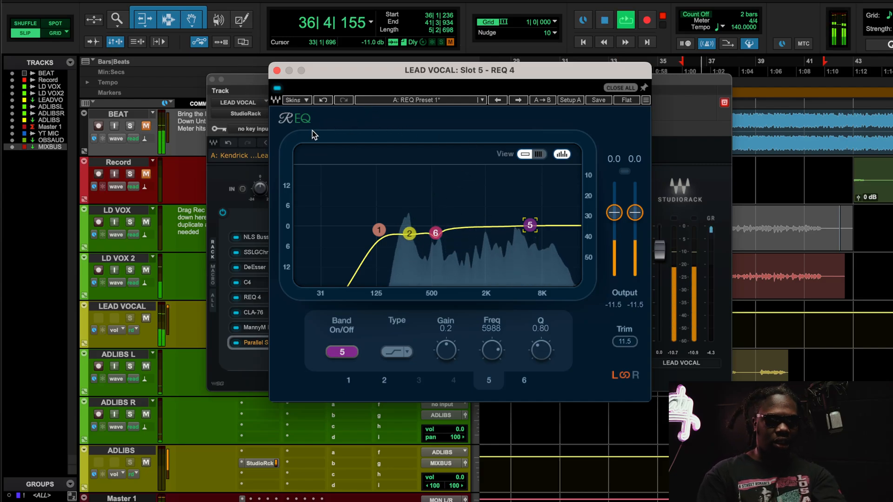
click(277, 88)
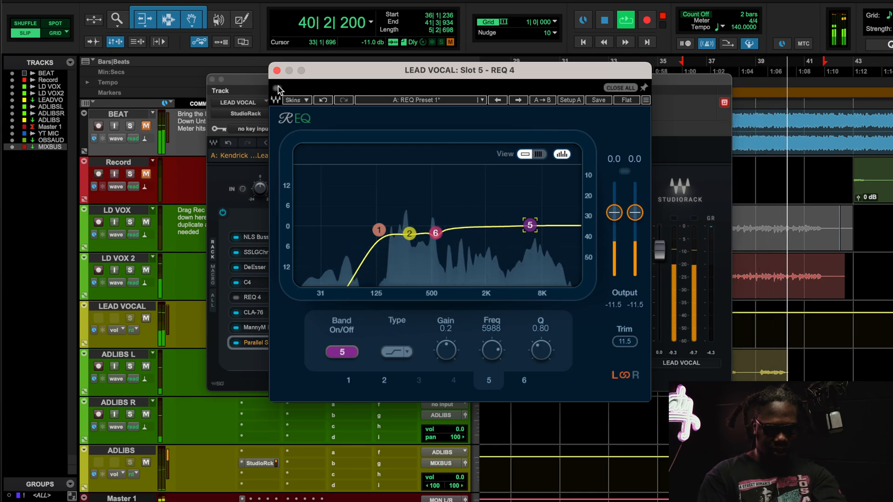
click(277, 88)
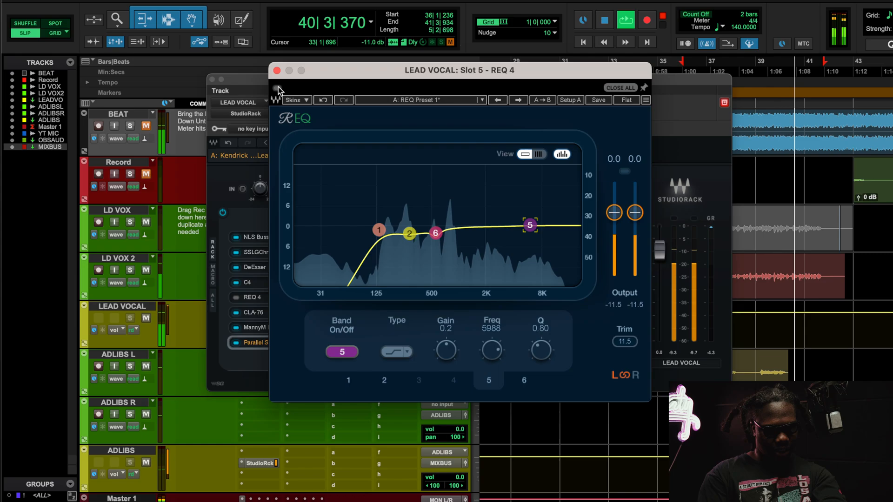
click(145, 126)
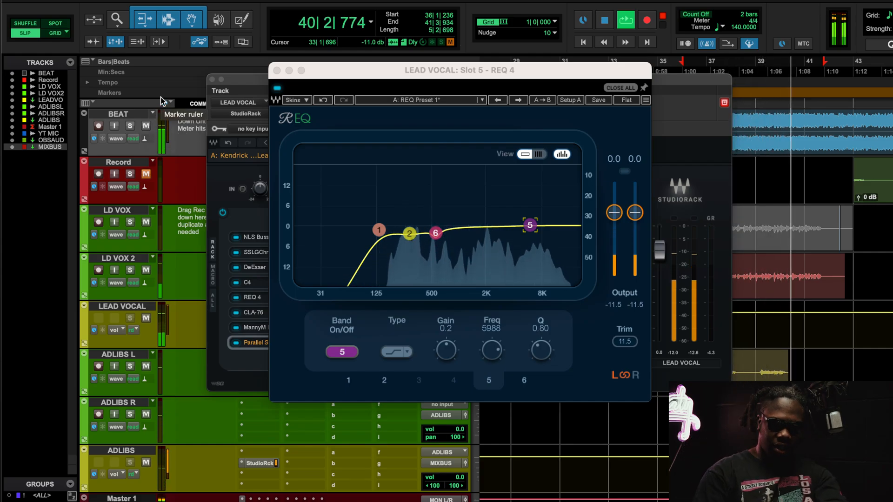
key(space)
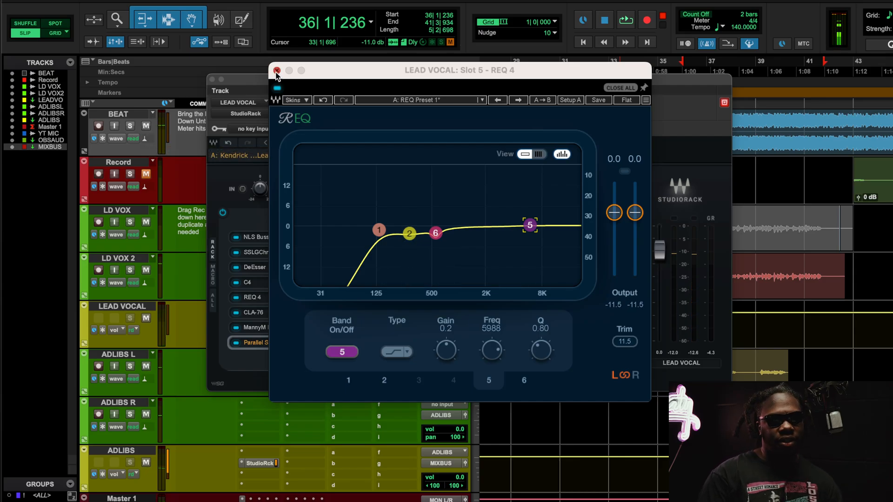
click(277, 70)
- Open the CLA-76 in rack slot 6, examine its output, attack and release settings, and undo the attack change
click(260, 315)
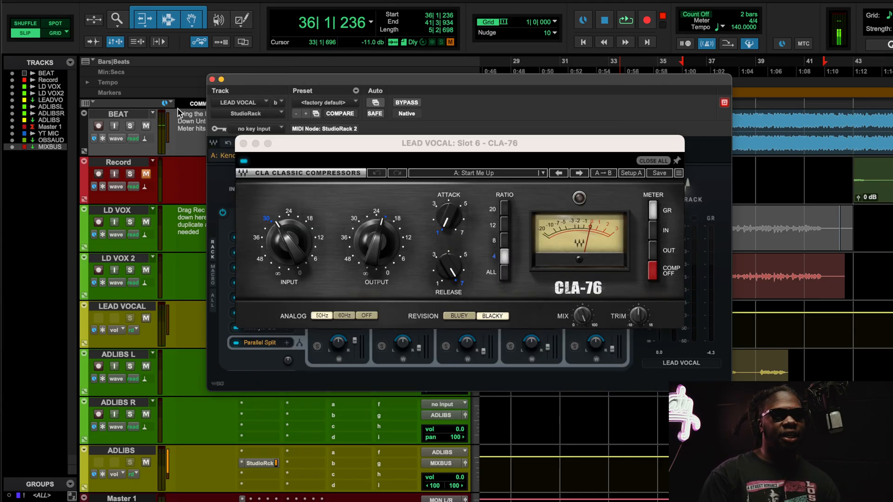
click(376, 243)
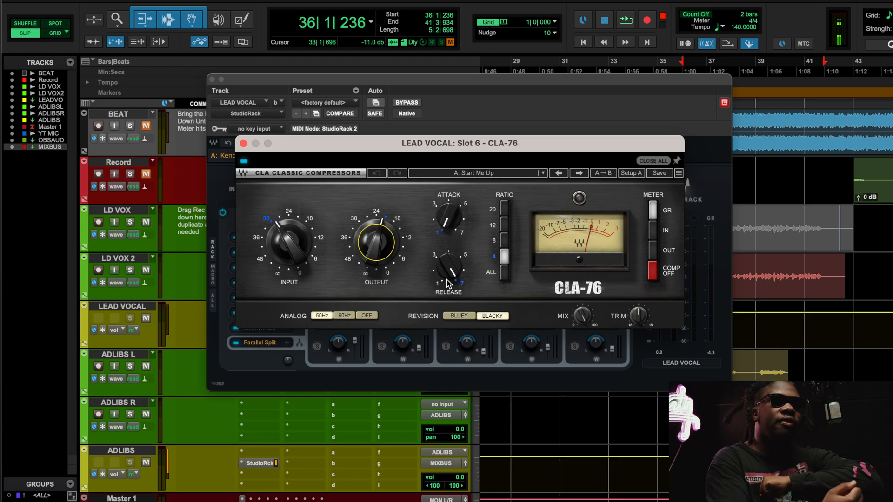
click(462, 234)
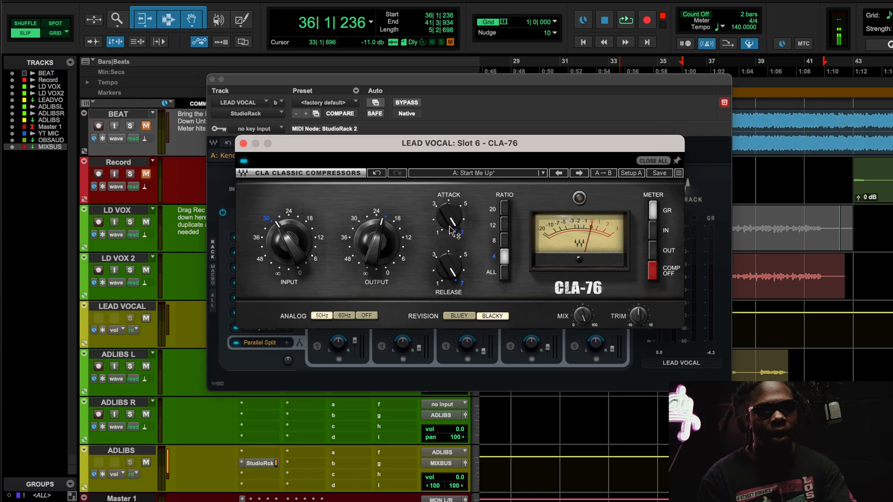
key(space)
click(375, 173)
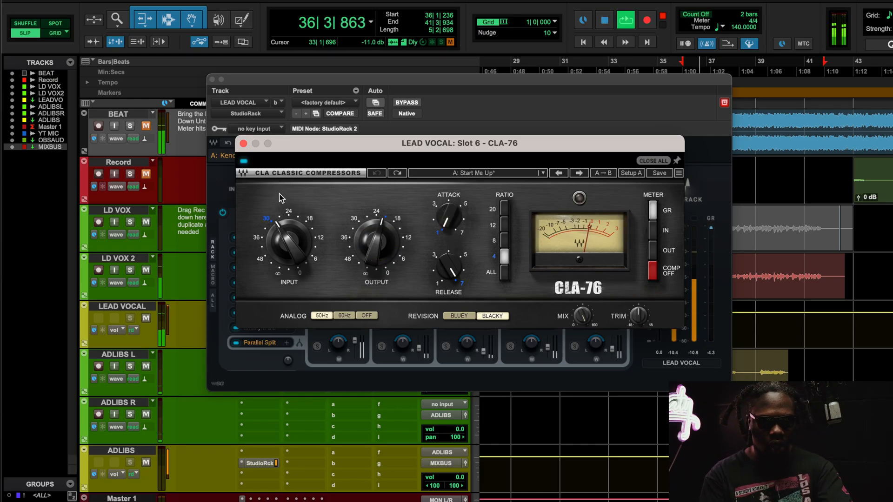
- Compare the vocal with the CLA-76 on and off during playback, listen with the beat unmuted, and close the plugin
click(243, 162)
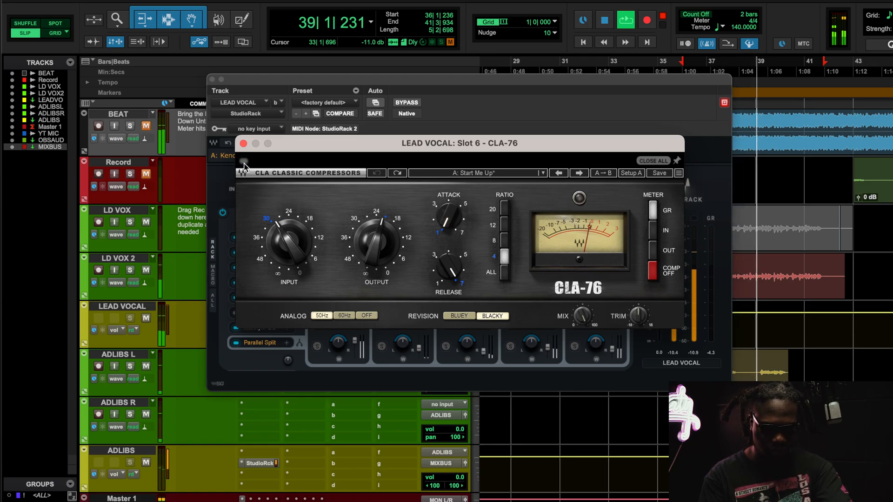
click(244, 162)
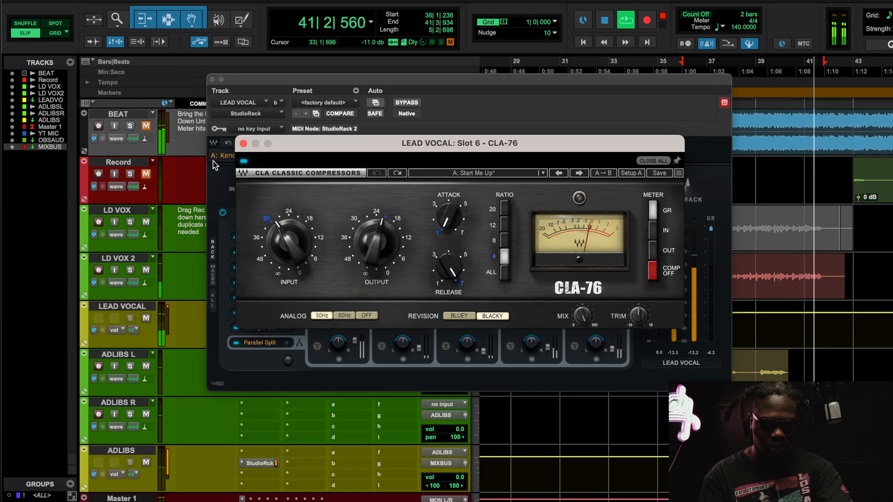
click(149, 126)
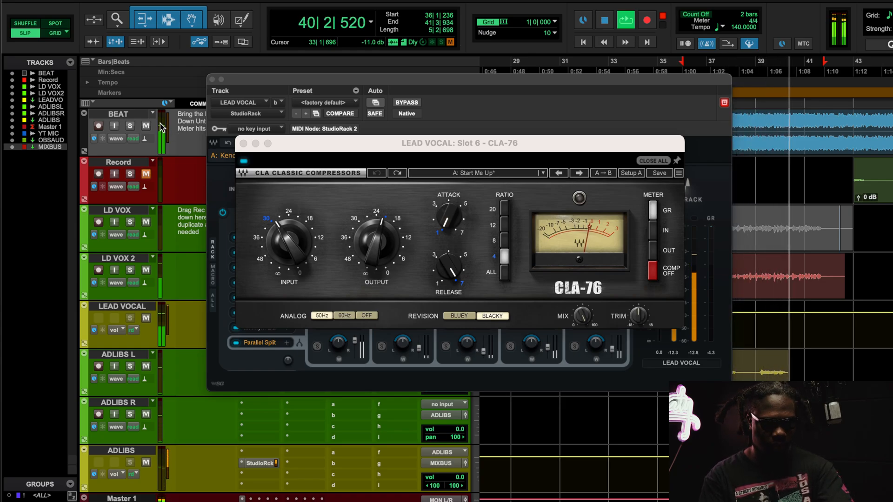
key(space)
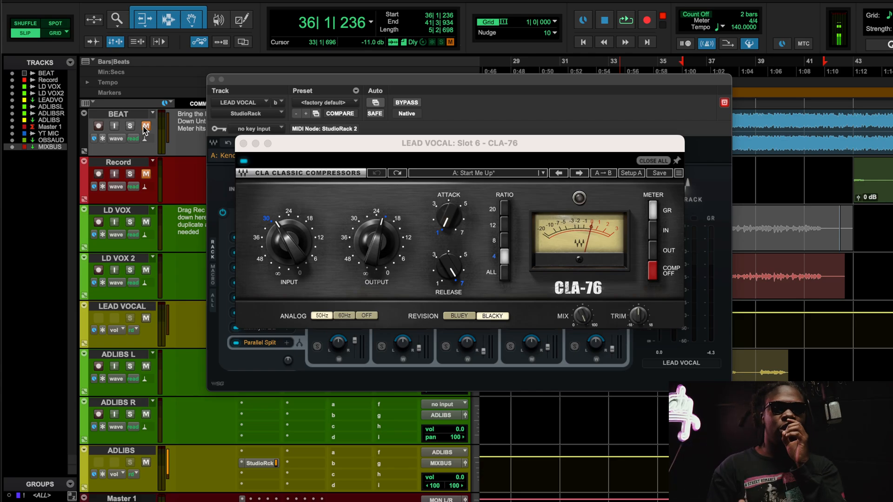
click(244, 143)
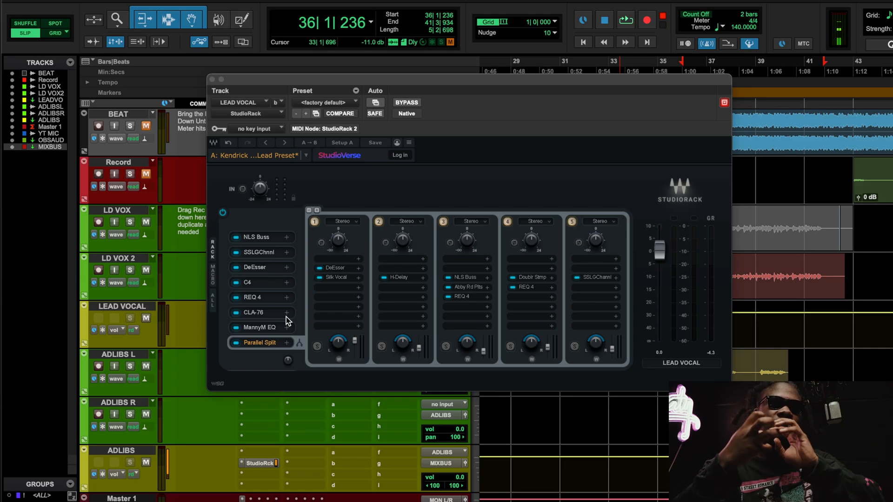
- Open the MannyM EQ in rack slot 7 and examine its high-pass, gain, frequency and low-pass settings
click(260, 328)
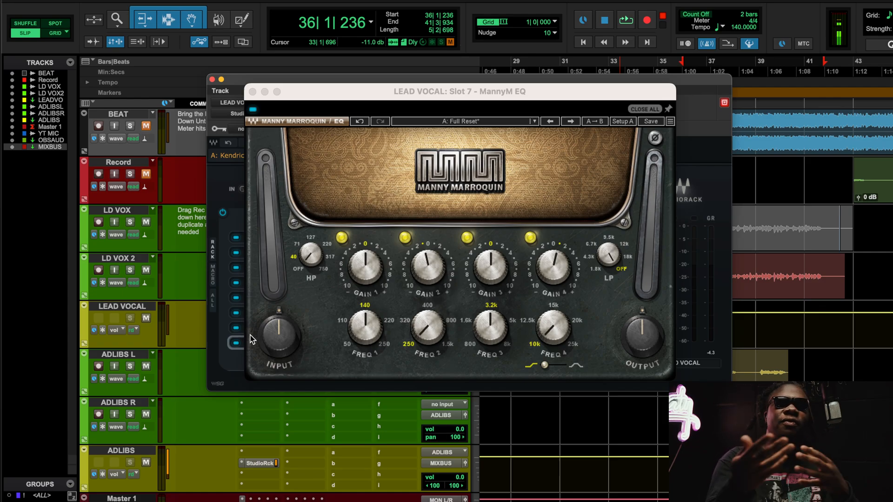
click(310, 260)
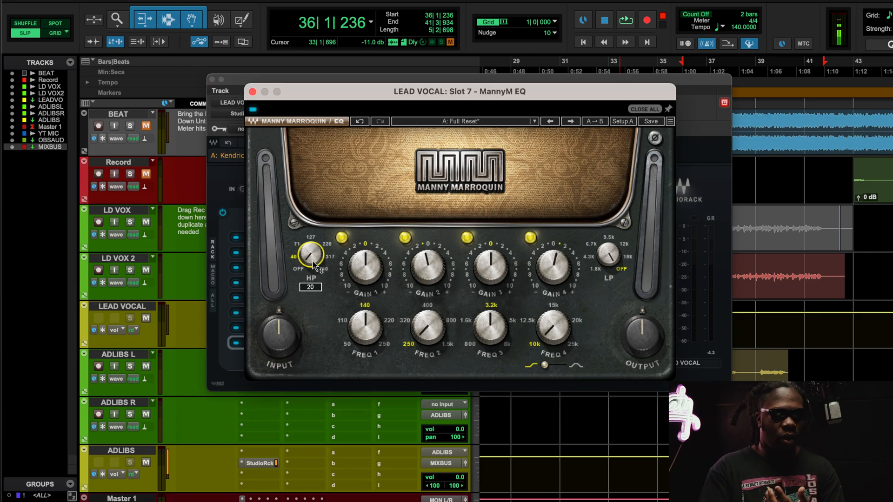
click(562, 266)
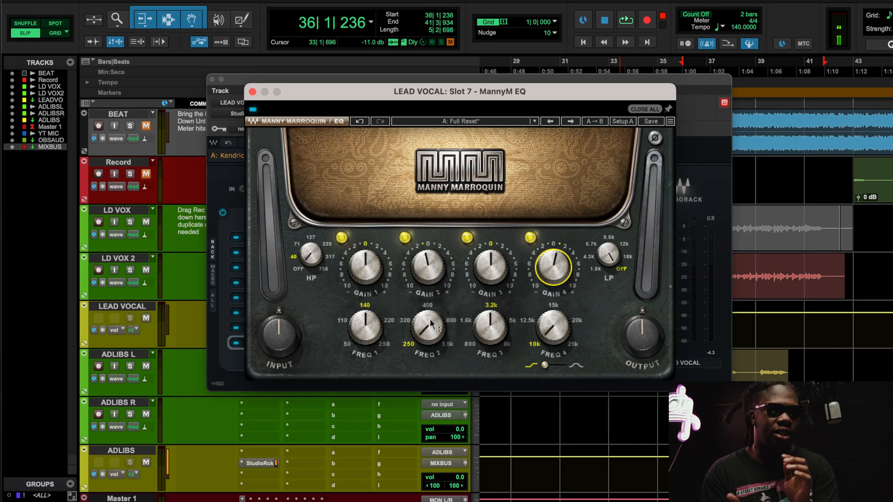
mouse_move(430, 319)
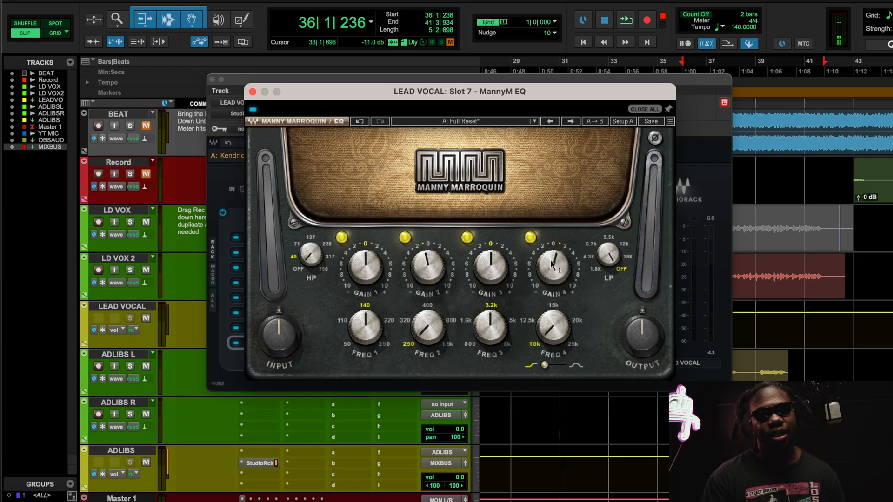
mouse_move(603, 257)
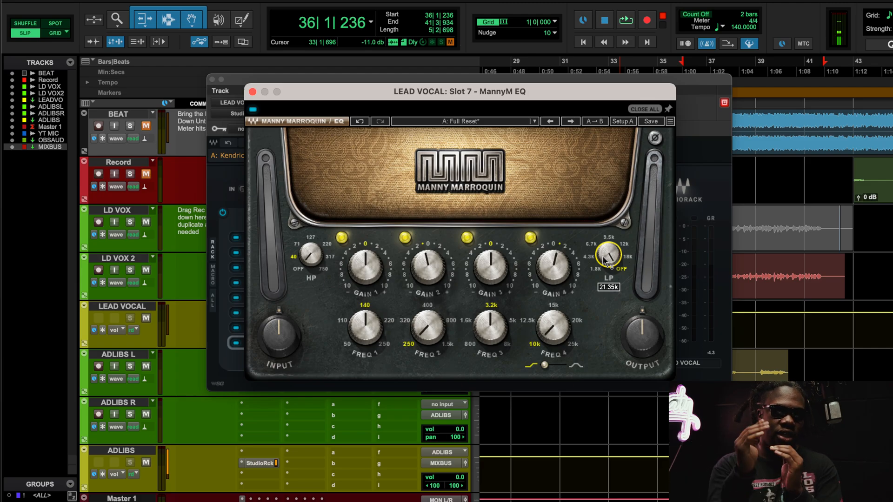
- Compare the vocal with the MannyM EQ on and off during playback, unmute the beat, and close the plugin
key(space)
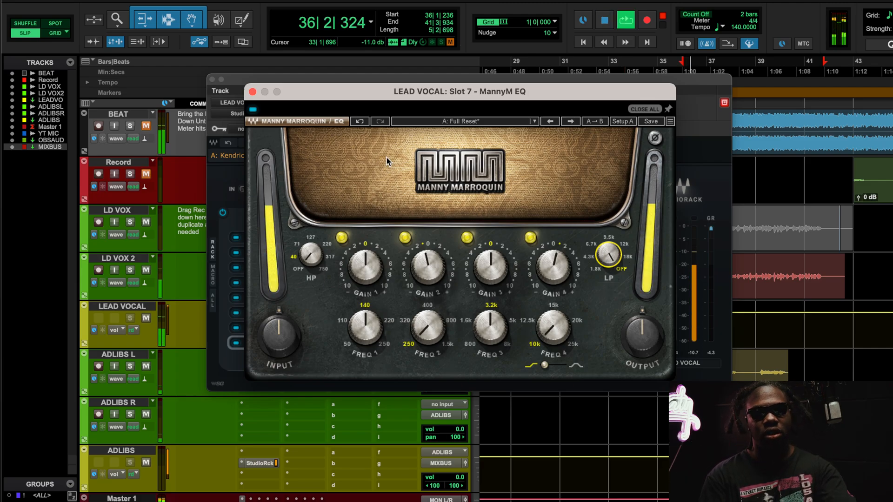
click(252, 110)
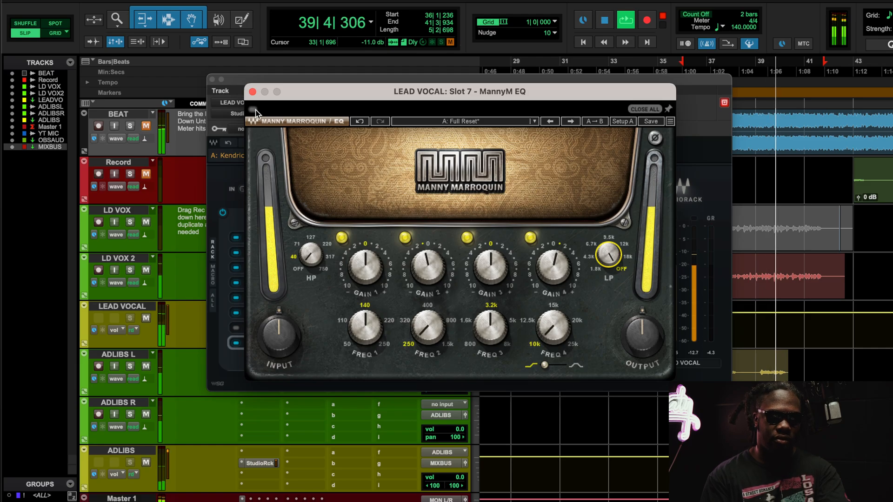
click(253, 110)
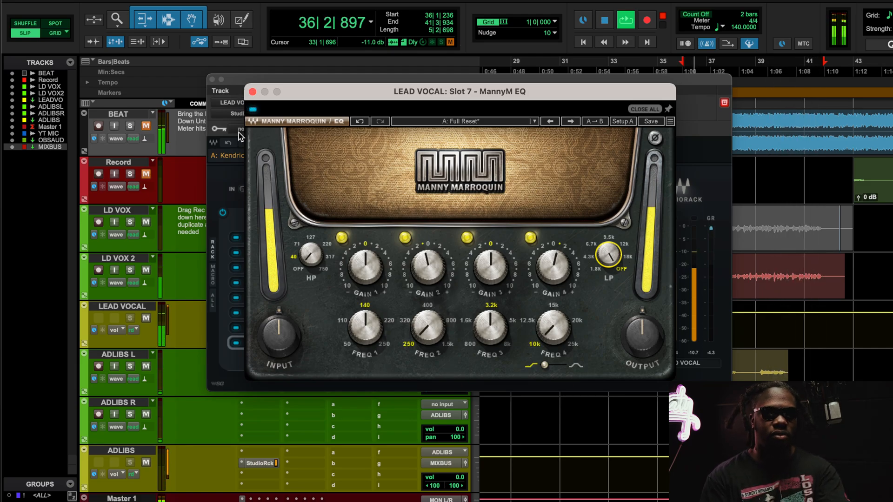
click(254, 110)
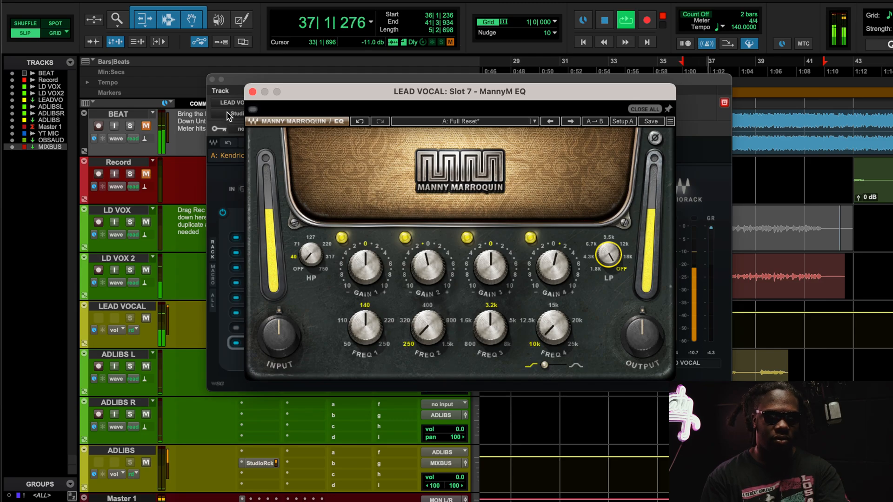
click(253, 108)
click(145, 126)
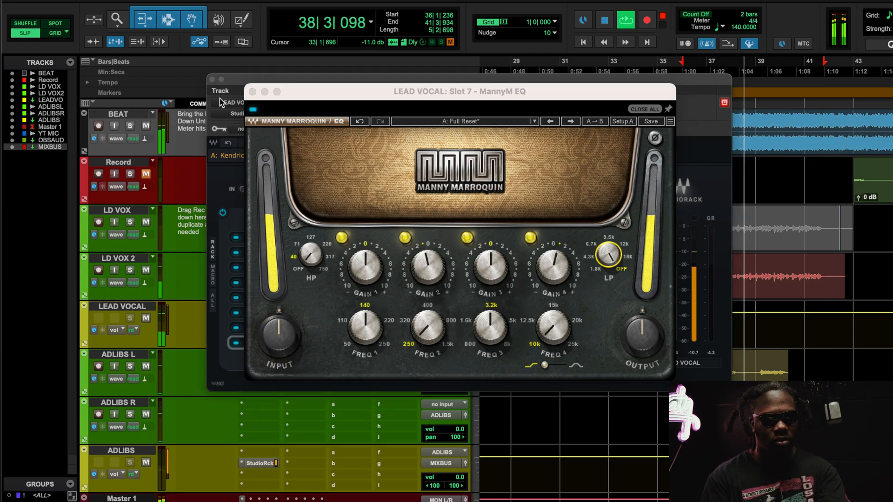
click(252, 92)
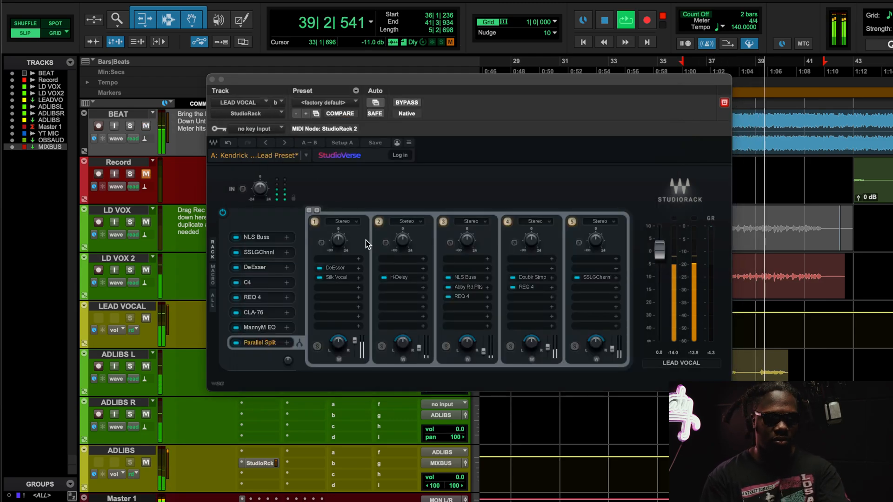
- Examine the DeEsser and Silk Vocal in the first parallel split chain, referring back to the SSLGChannel in slot 2
click(335, 268)
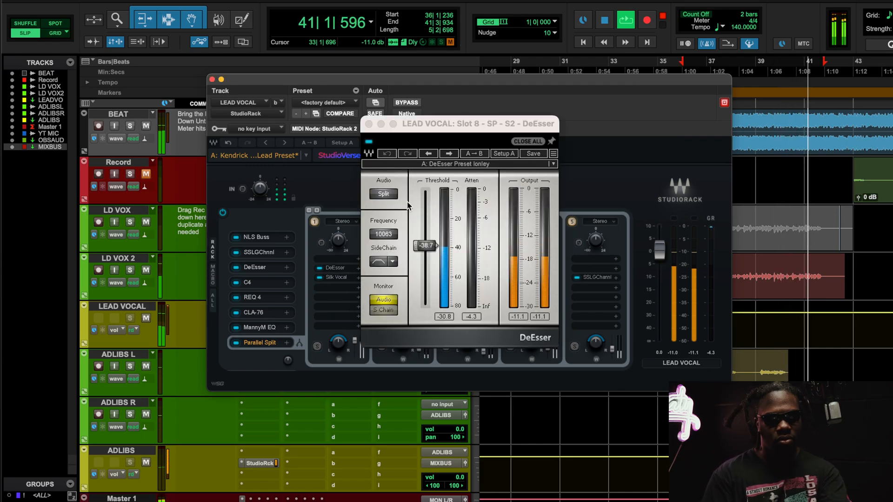
click(369, 123)
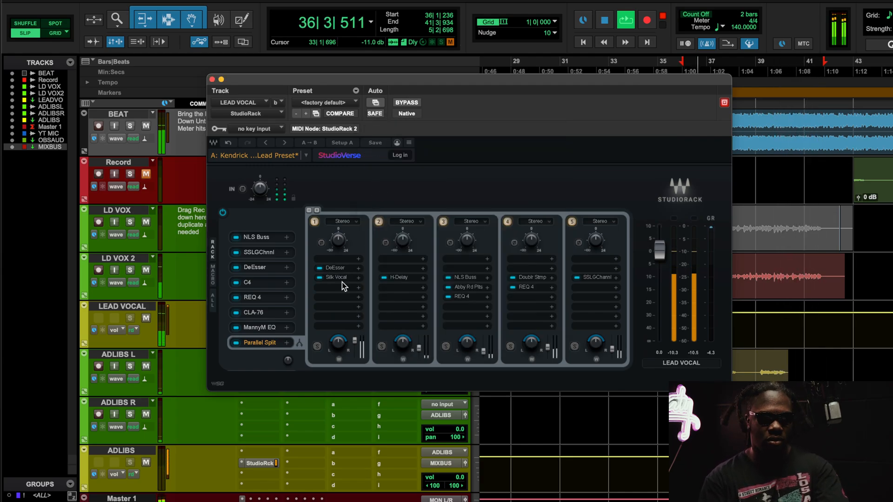
click(331, 279)
key(space)
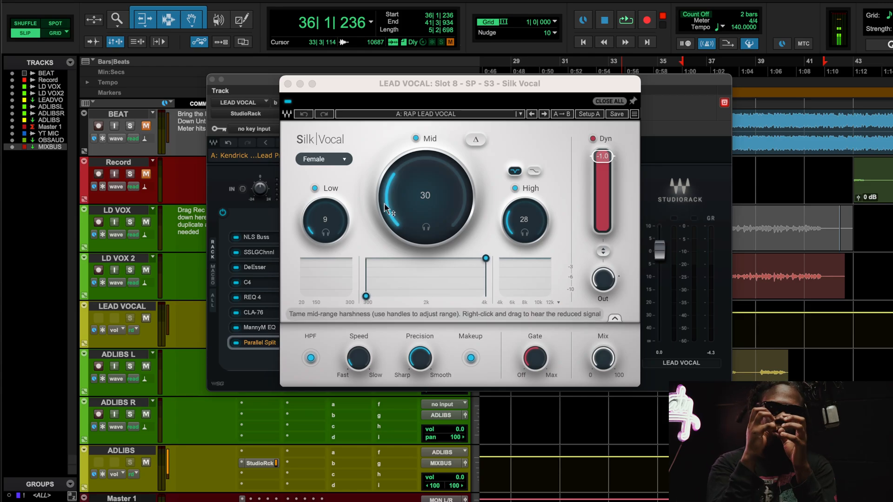
click(259, 251)
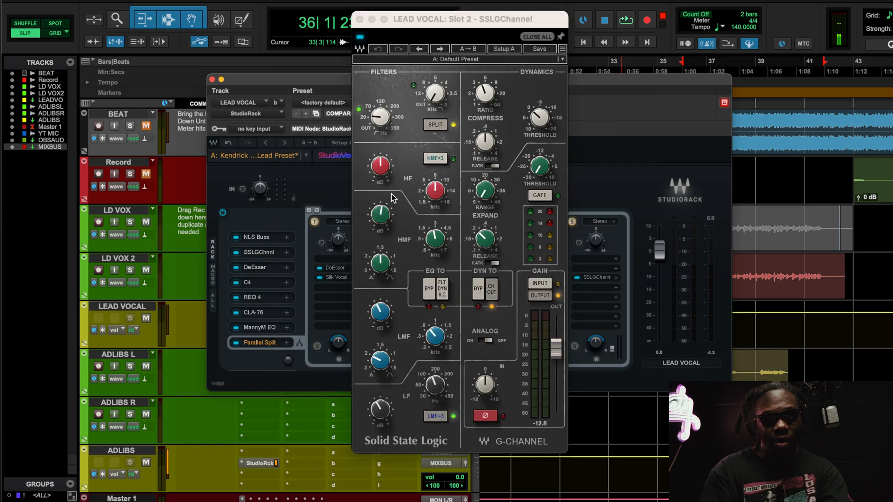
click(333, 276)
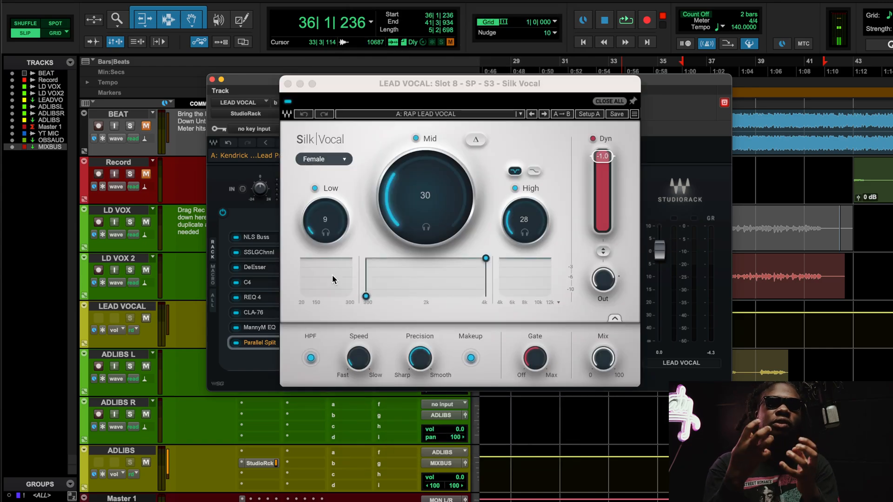
- Compare the vocal with Silk Vocal on and off during playback, briefly unmuting the beat and muting it again
key(space)
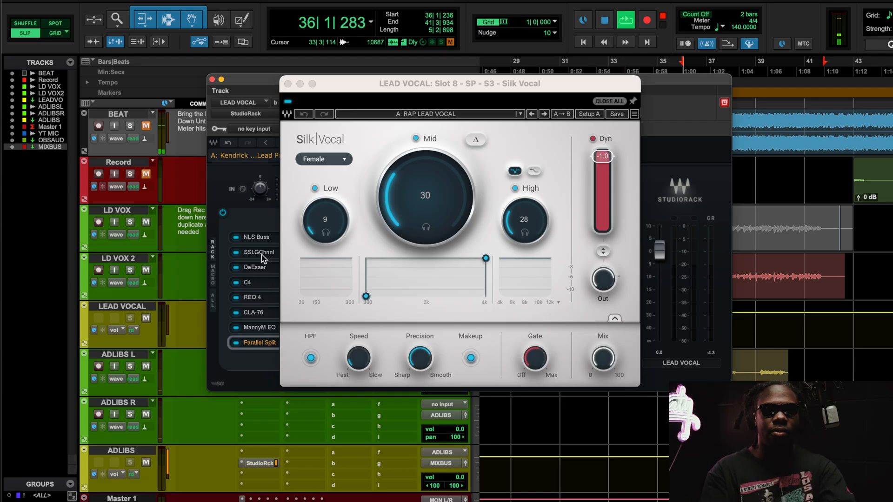
click(288, 104)
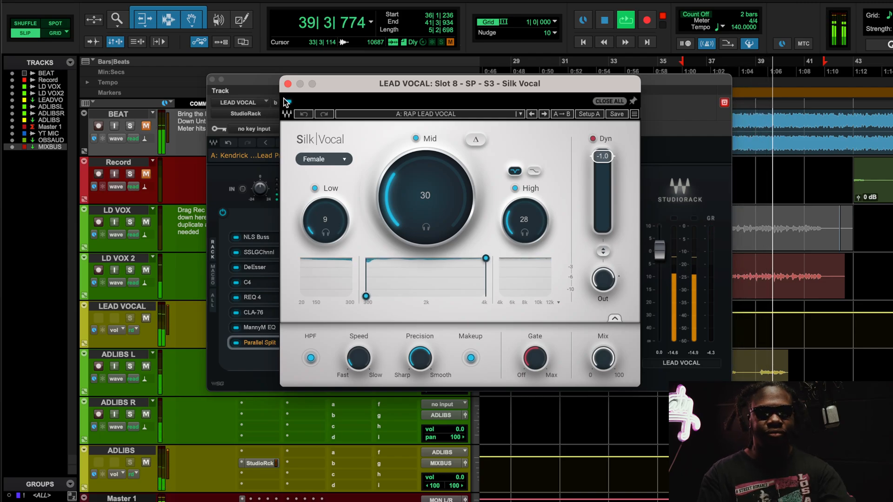
click(145, 126)
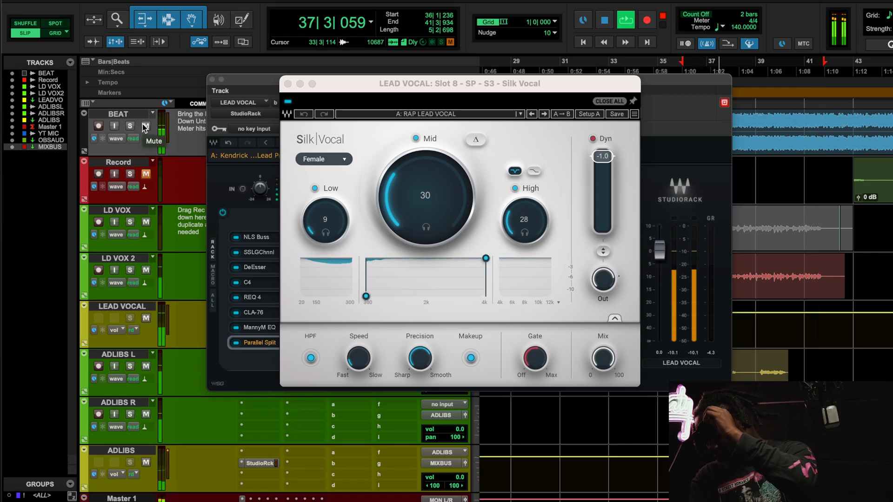
click(146, 126)
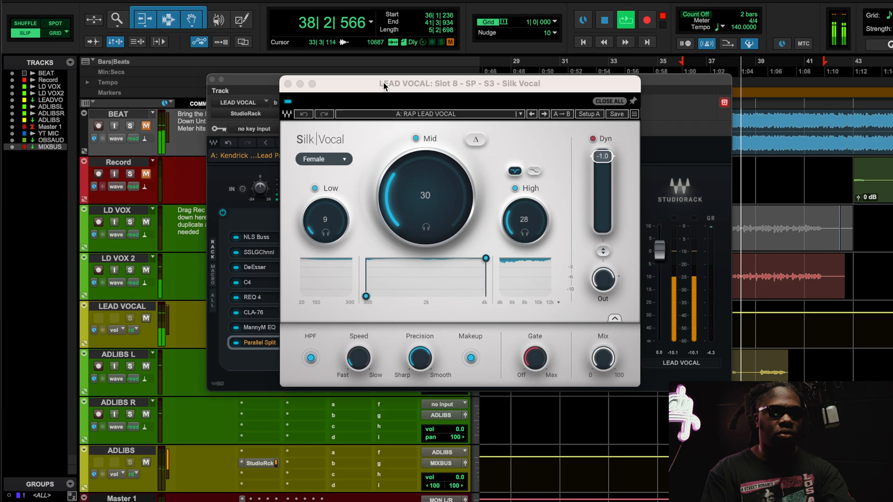
- Close Silk Vocal, examine the H-Delay in the second parallel chain, and audition the vocal with that chain briefly raised
click(288, 84)
key(space)
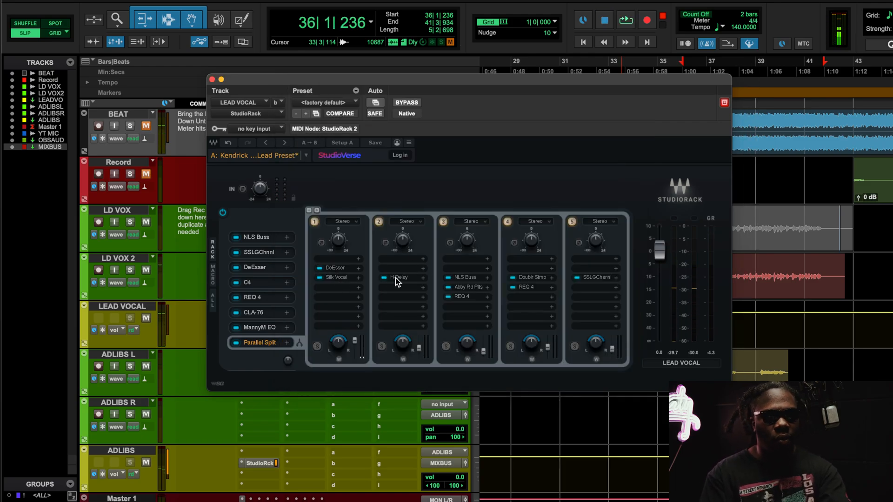
click(397, 277)
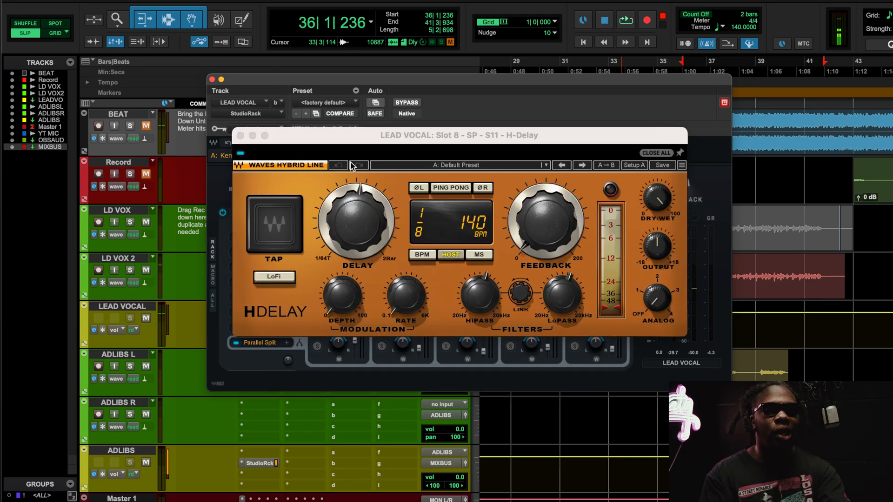
click(236, 135)
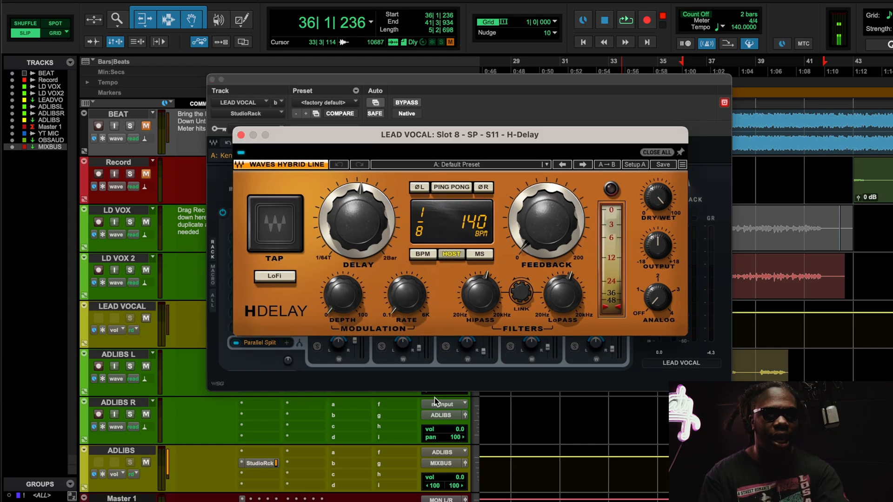
click(241, 136)
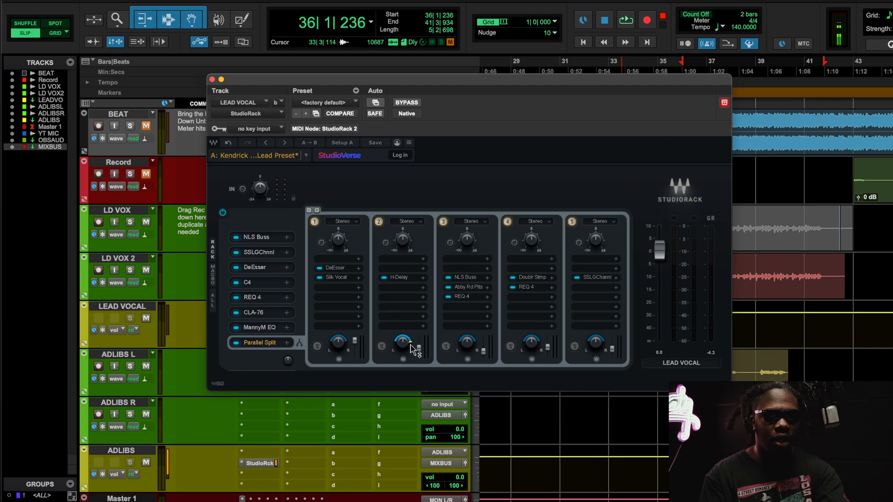
key(space)
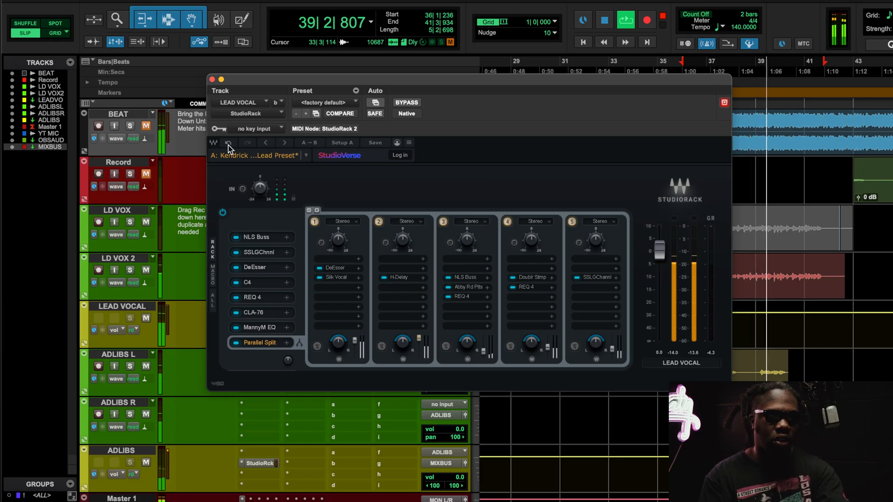
key(space)
- Examine the NLS Buss and the Abbey Road Plates settings, including predelay, in the third parallel chain
click(462, 277)
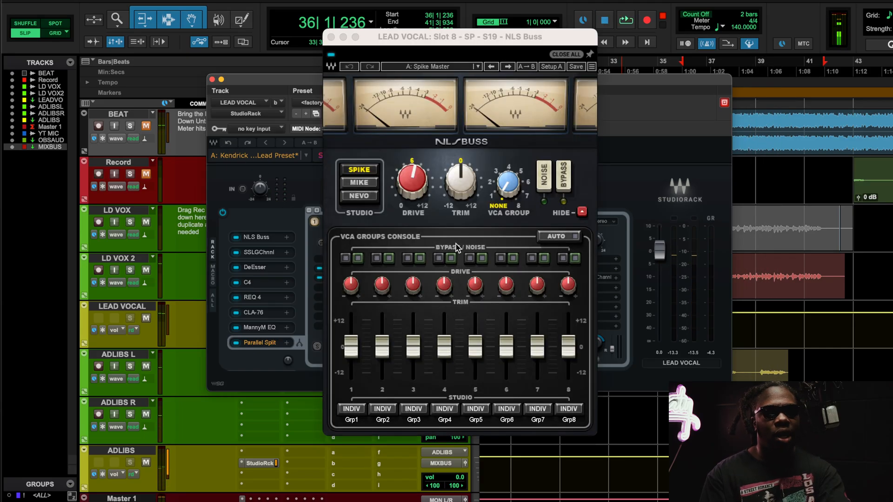
click(331, 36)
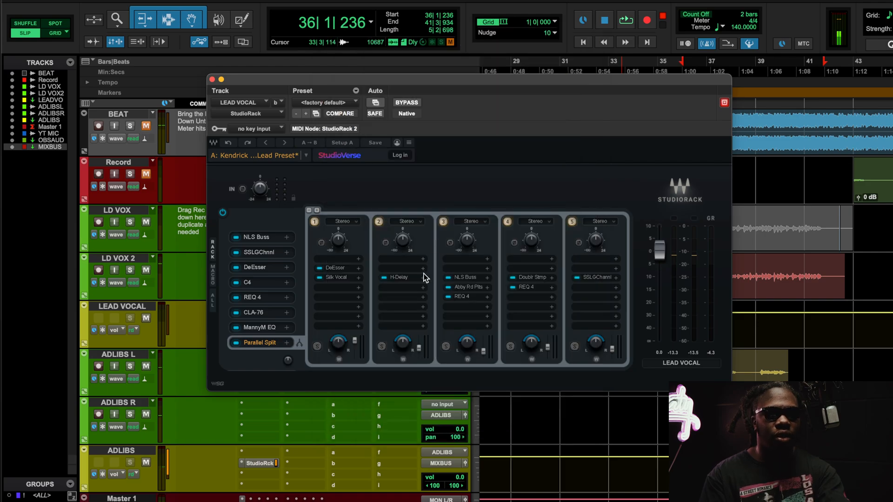
click(464, 288)
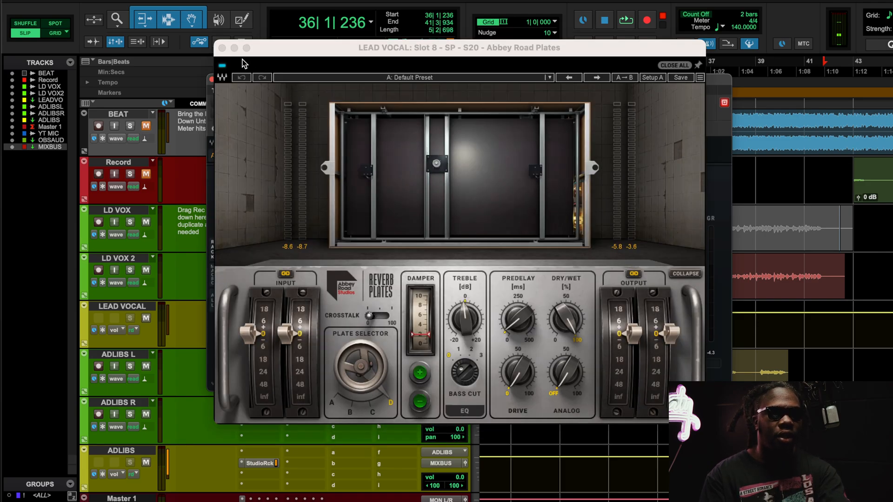
drag(230, 50, 230, 51)
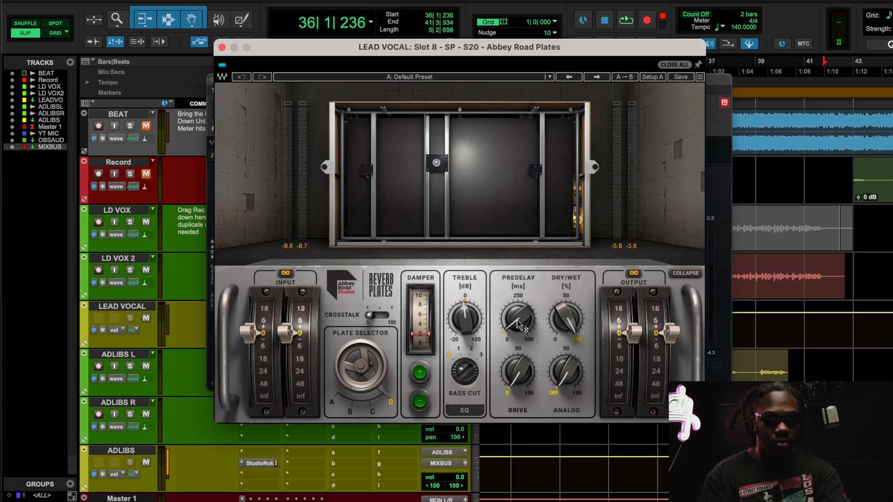
mouse_move(517, 320)
click(222, 47)
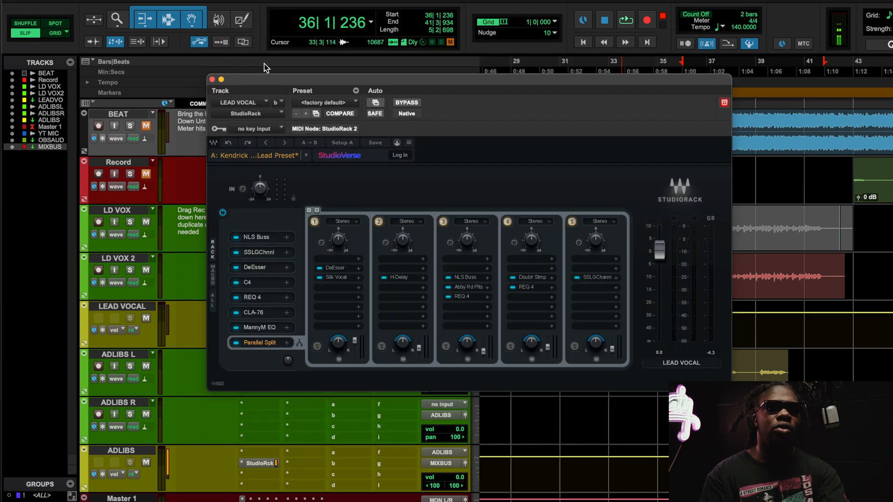
- Examine the REQ 4 in the third parallel chain, cycling band 6 through its filter types back to the high shelf
click(470, 297)
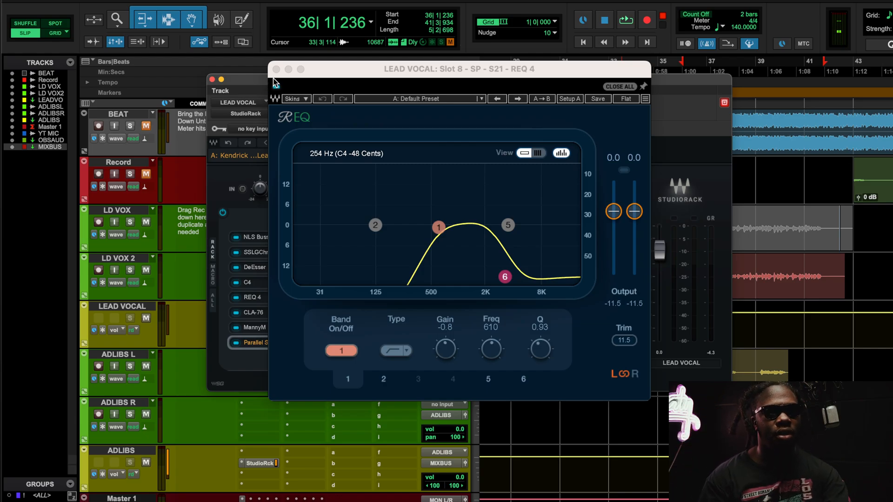
click(505, 277)
click(391, 353)
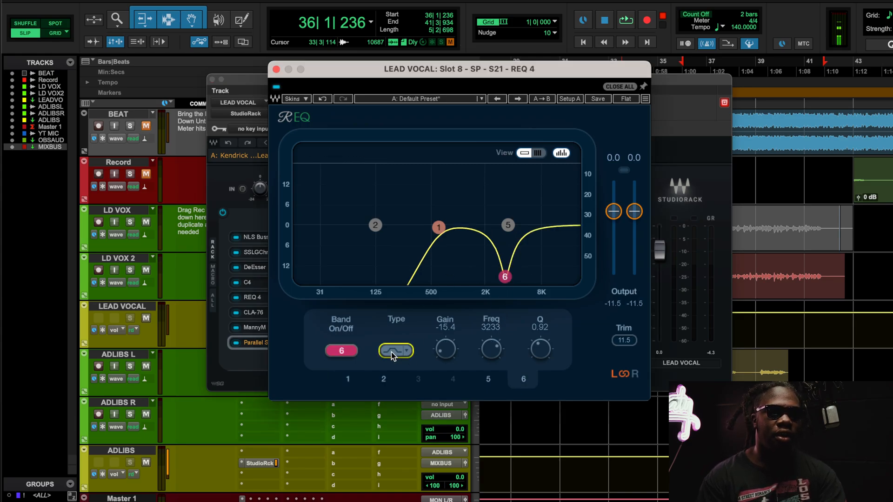
click(391, 353)
click(392, 352)
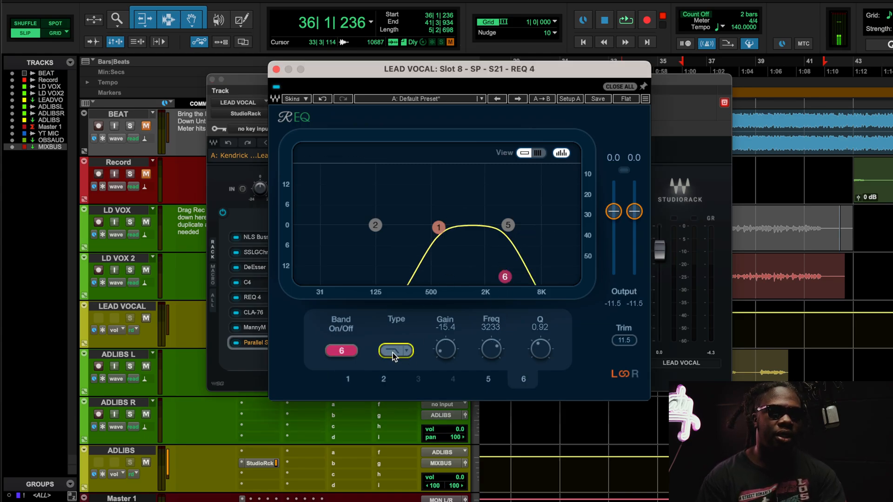
click(397, 352)
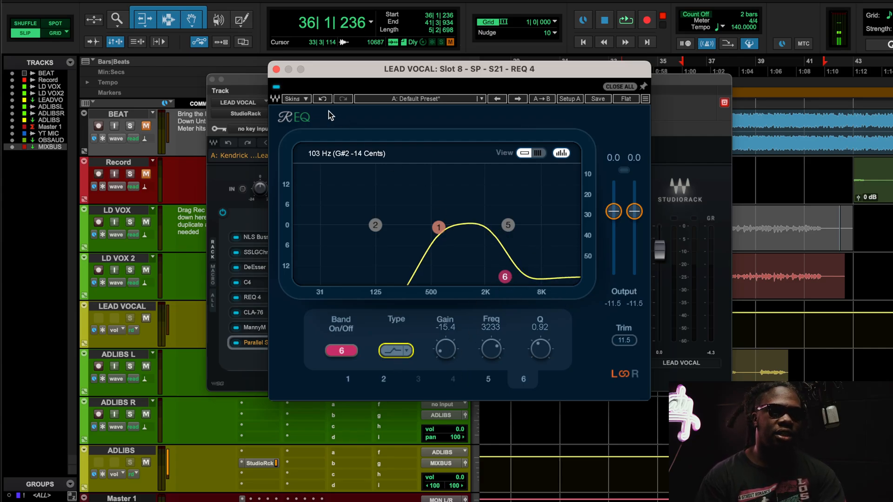
click(276, 70)
- Play the vocal with the third chain's level raised, try other band 6 filter types in its REQ 4, and undo the trial changes
key(space)
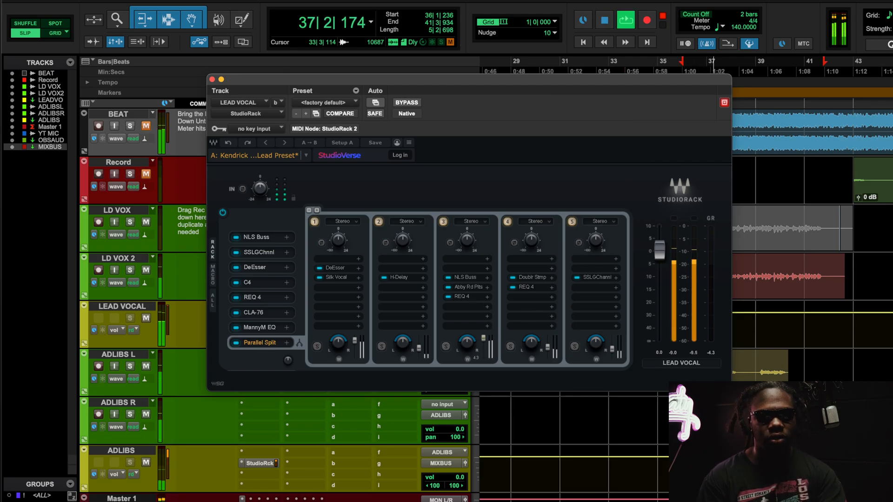
click(460, 300)
click(392, 351)
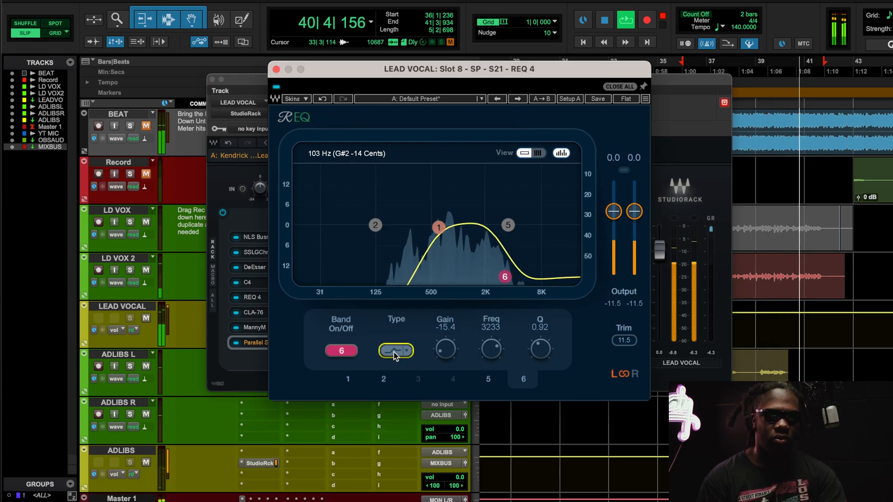
click(322, 99)
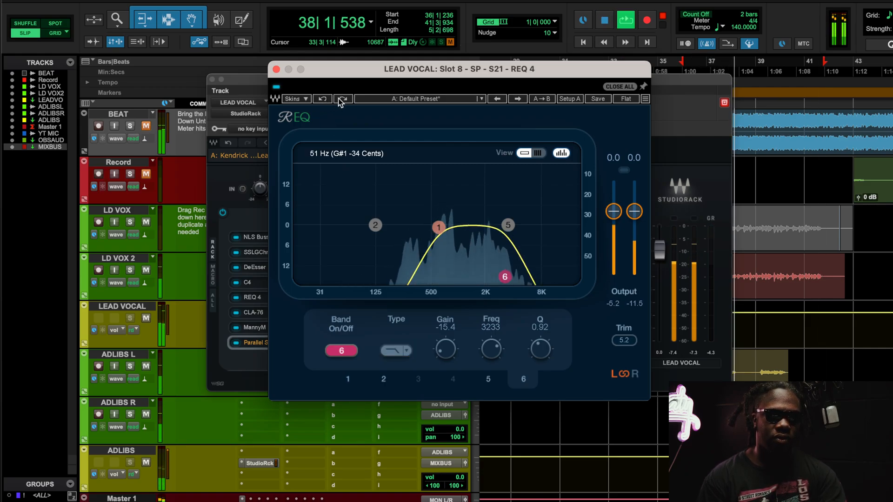
click(325, 98)
click(277, 69)
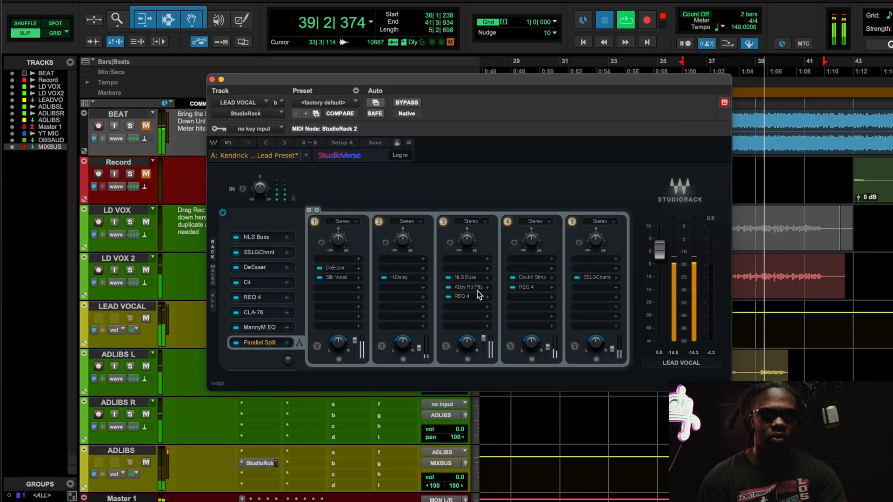
key(space)
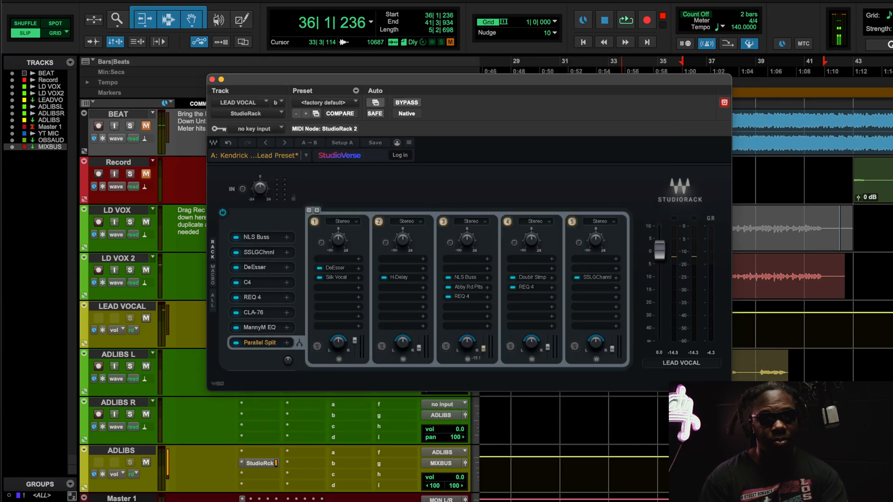
- Examine the Doubler pedal and the REQ 4 filter curve in the fourth parallel chain, returning to the Doubler
click(534, 277)
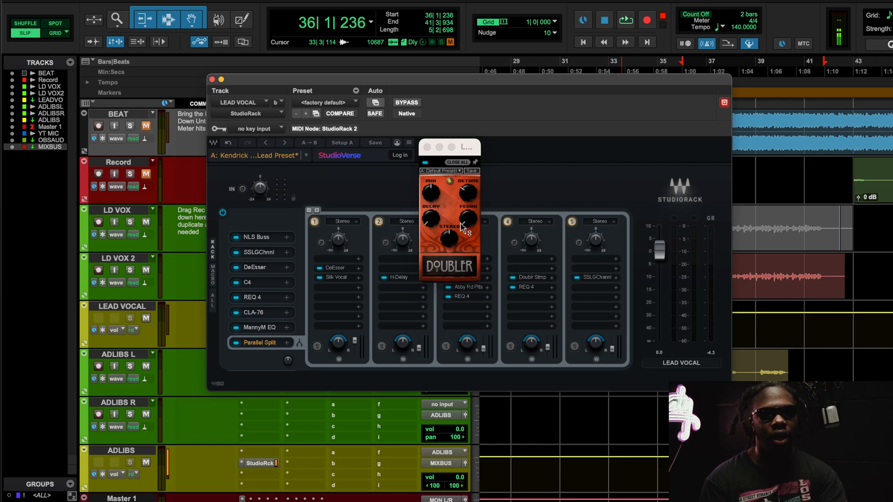
click(426, 147)
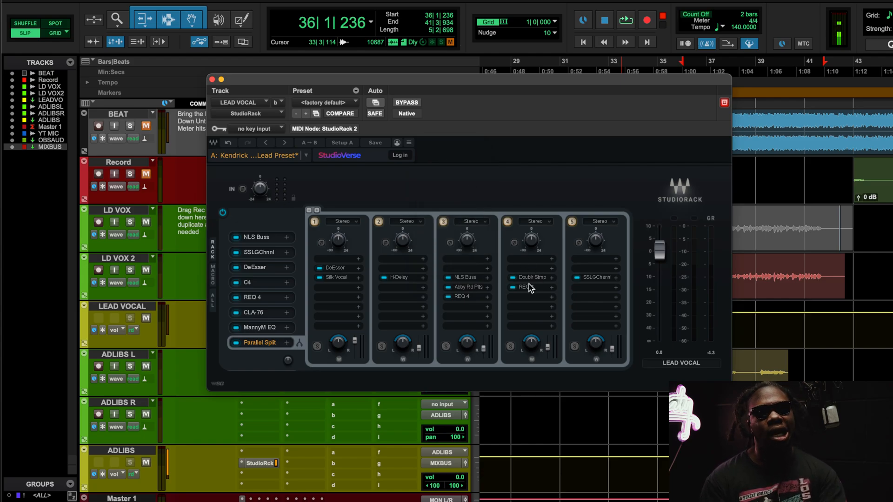
click(526, 288)
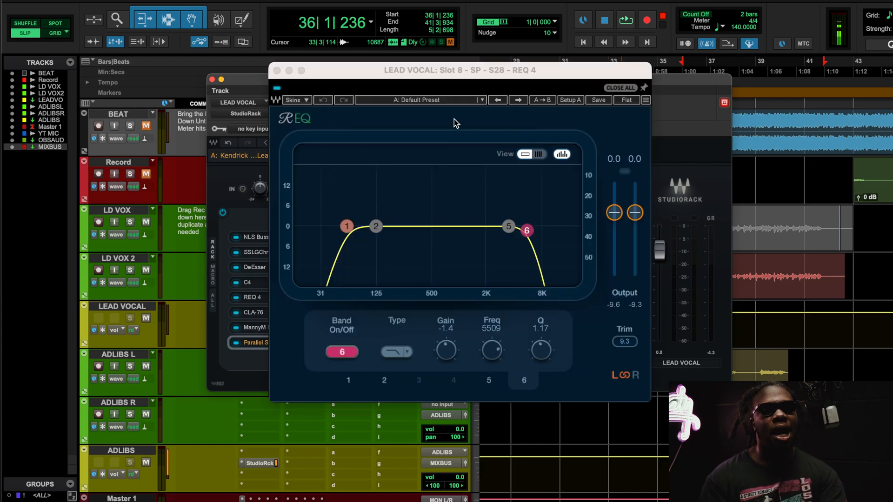
click(277, 70)
click(525, 280)
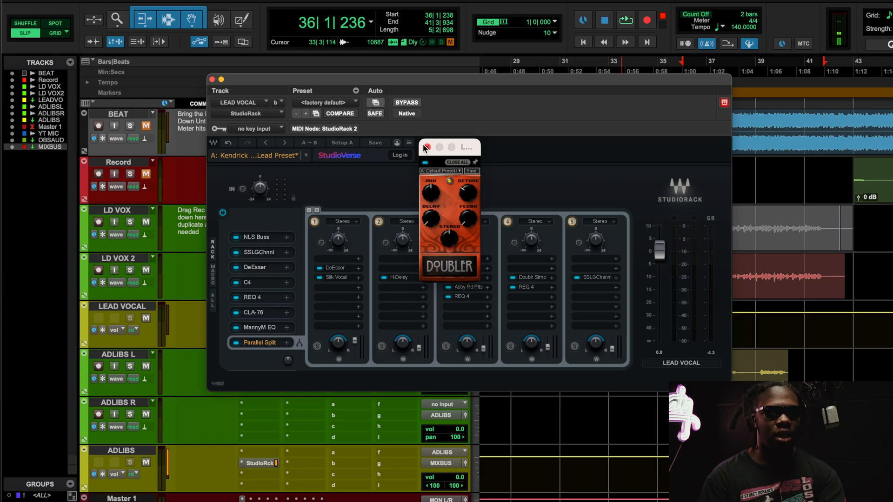
- Close the Doubler, audition the vocal with the fourth chain's level raised, undo the level change, and stop playback
key(space)
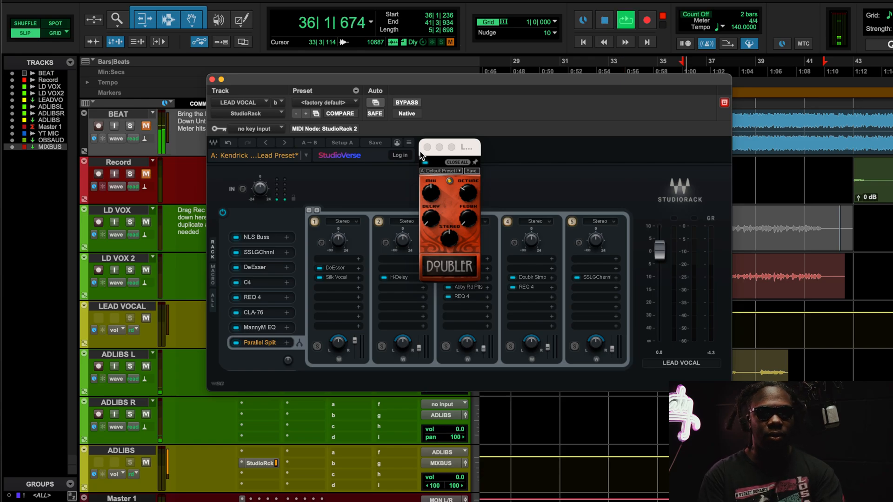
drag(421, 155, 424, 155)
click(544, 352)
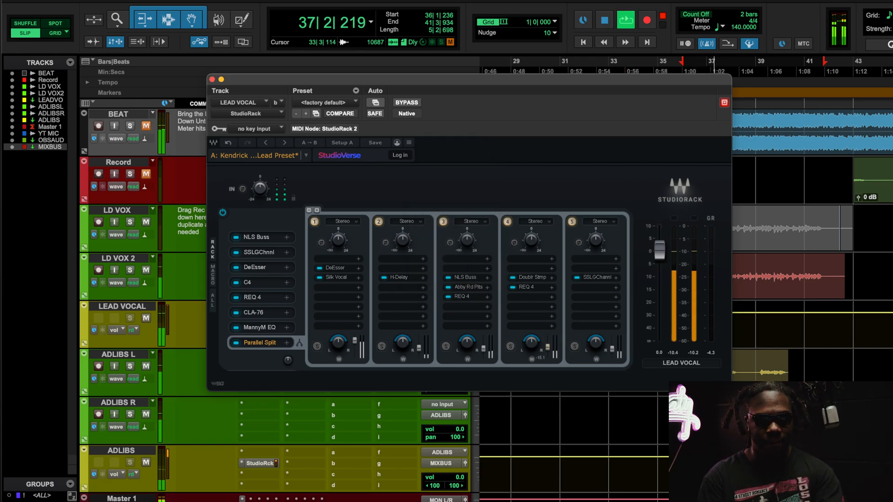
drag(548, 347, 547, 338)
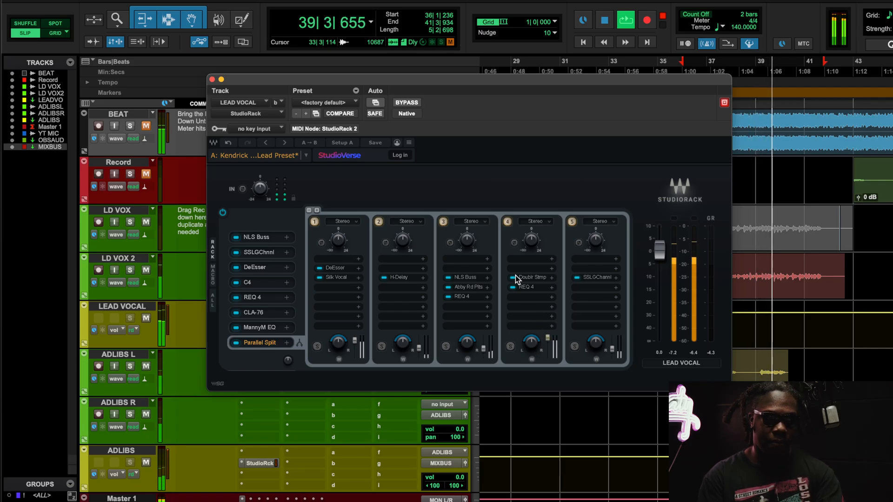
click(229, 143)
key(space)
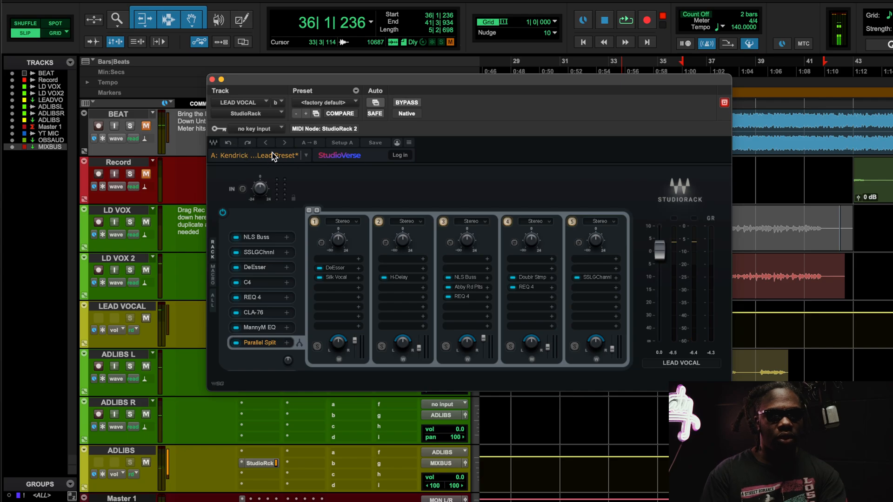
- Open the SSLGChannel in the fifth parallel chain and examine its compressor ratio, threshold and expander settings
click(597, 277)
click(481, 96)
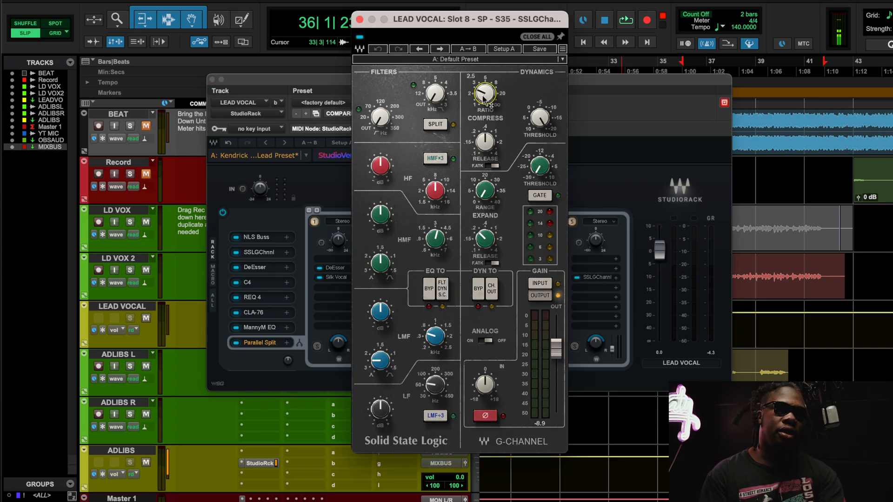
click(538, 123)
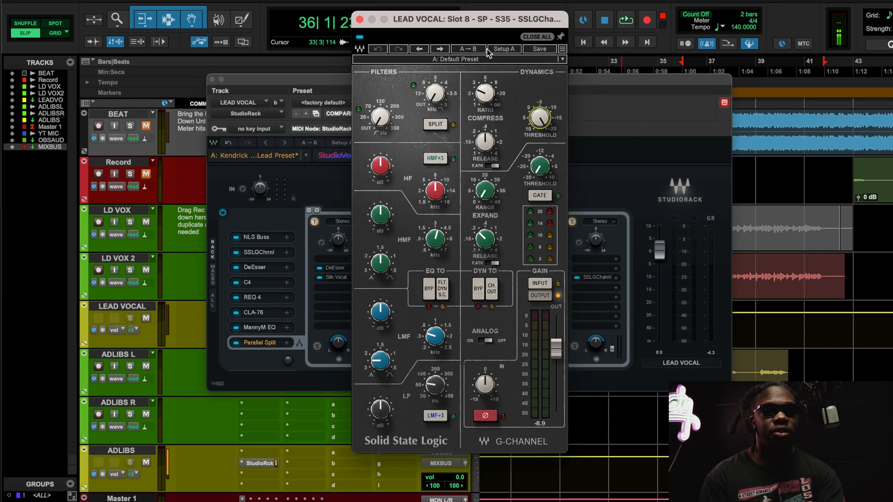
click(498, 211)
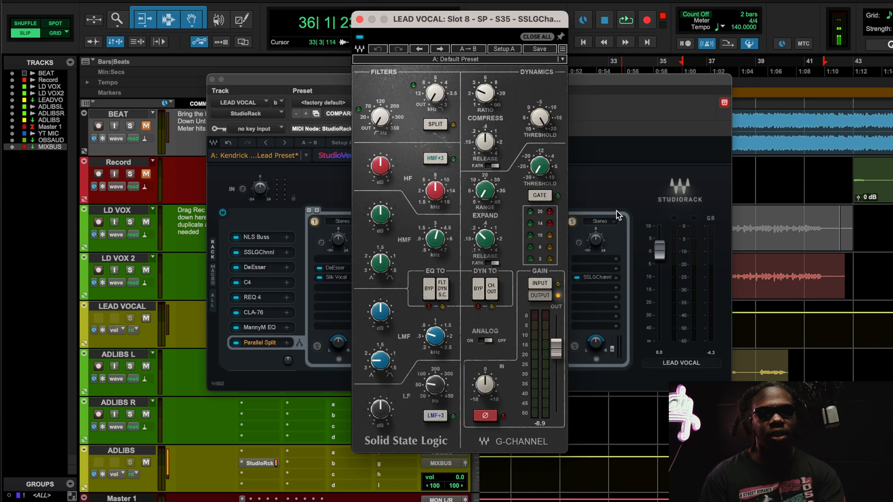
- Compare the vocal with the fifth parallel chain switched off and on during playback
key(space)
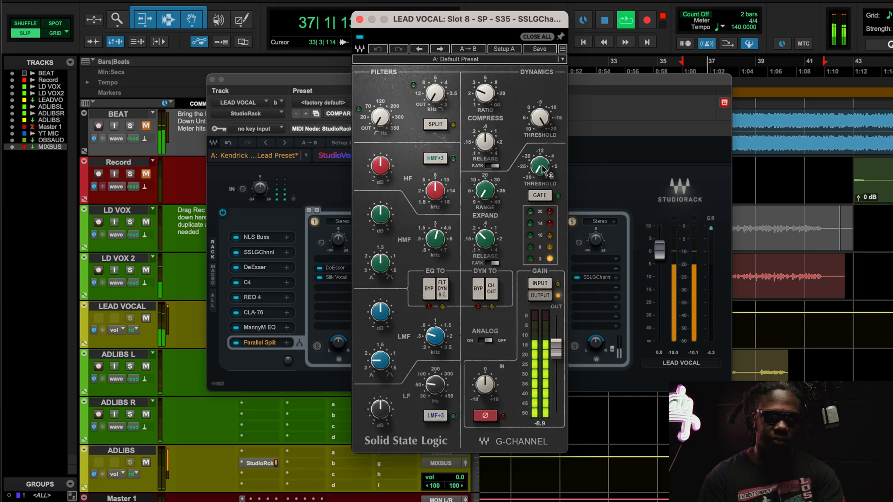
click(576, 224)
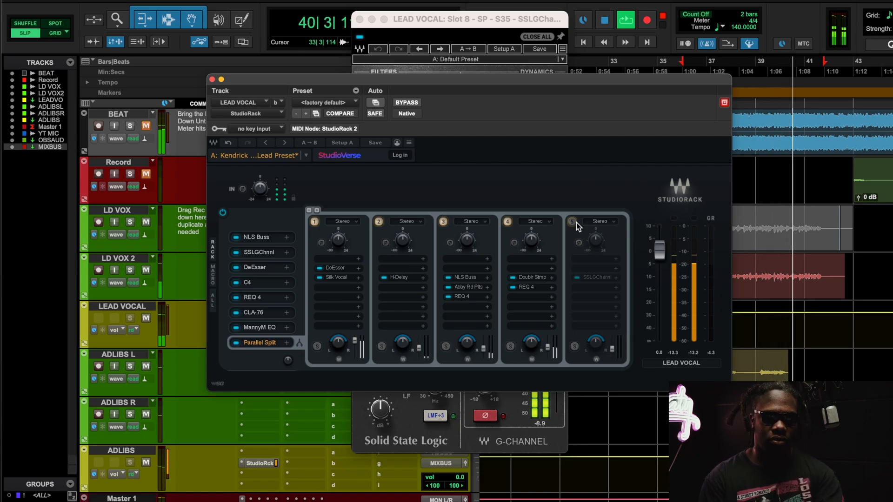
click(572, 222)
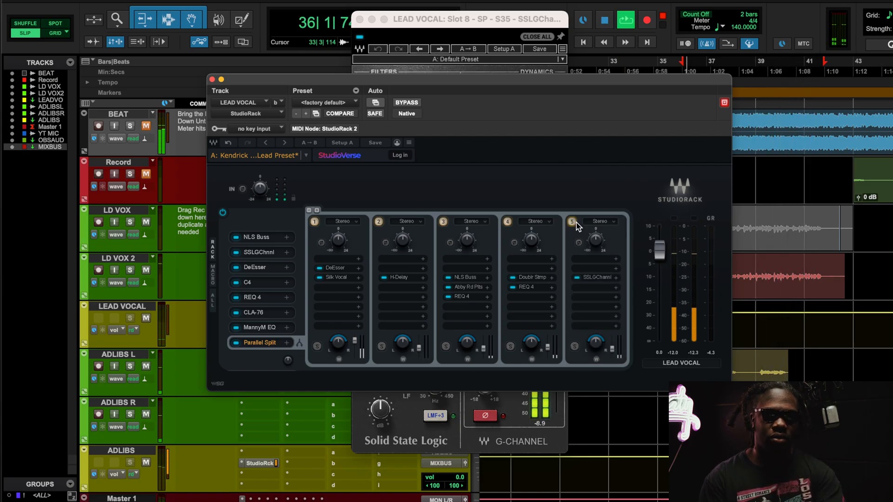
click(572, 222)
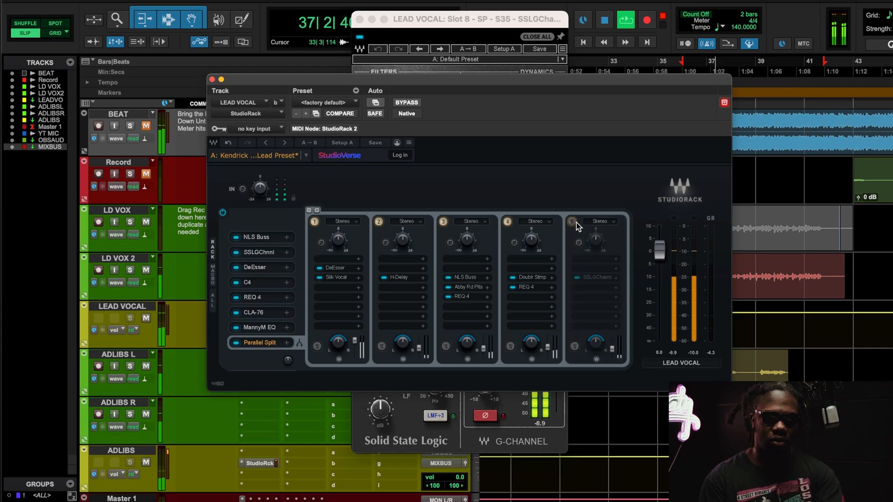
click(575, 222)
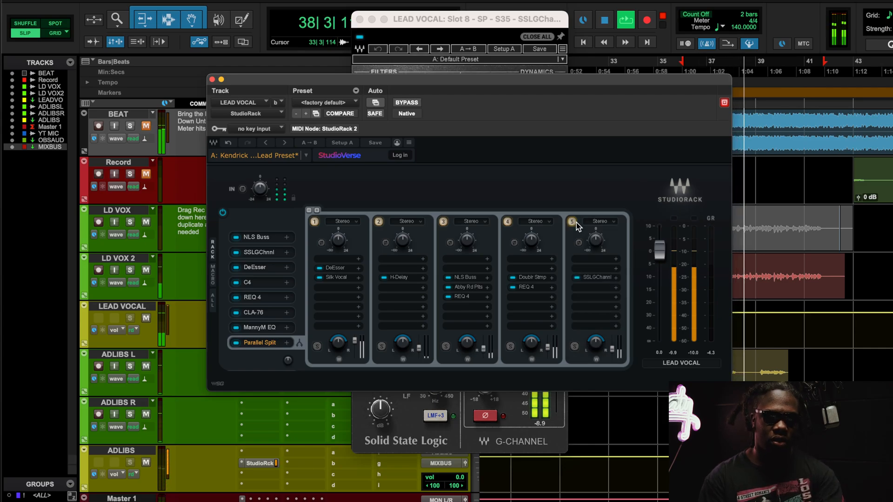
- Close the fifth parallel chain's SSLGChannel and stop playback
click(367, 21)
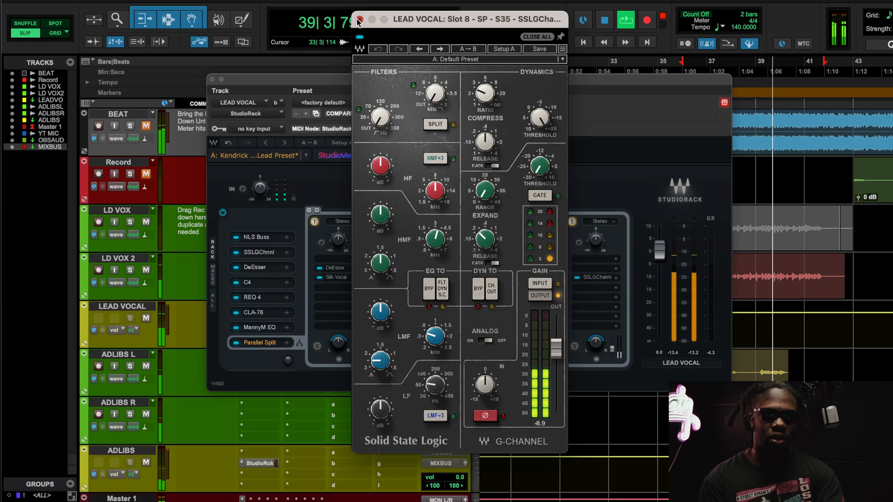
click(359, 21)
key(space)
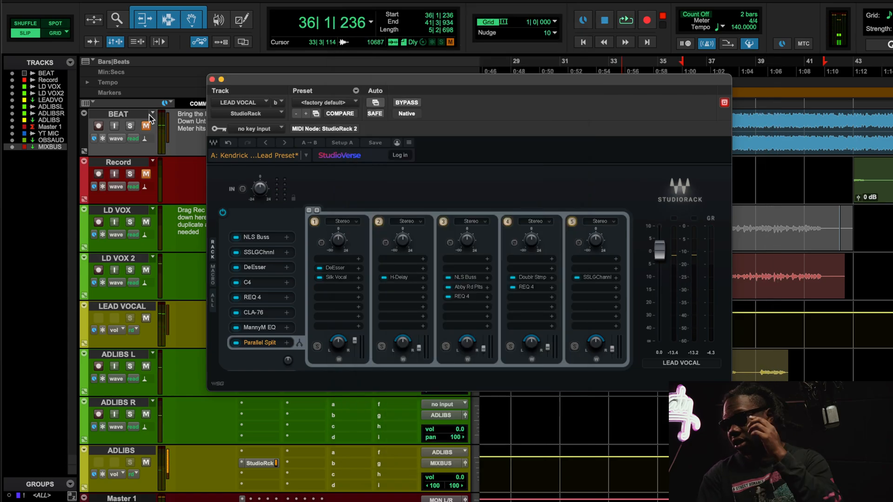
- Open the StudioRack on the ADLIBS track and examine its Doubler pedal, moving the pedal clear of the rack's plugin list
click(259, 463)
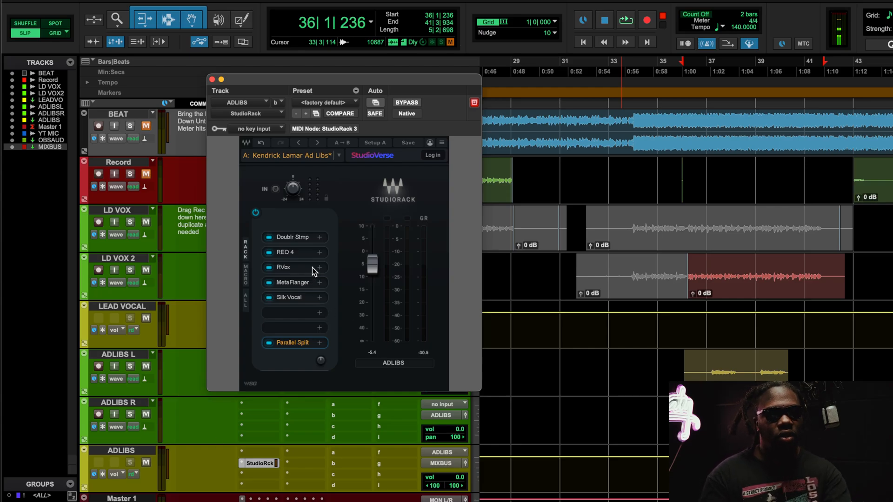
click(292, 231)
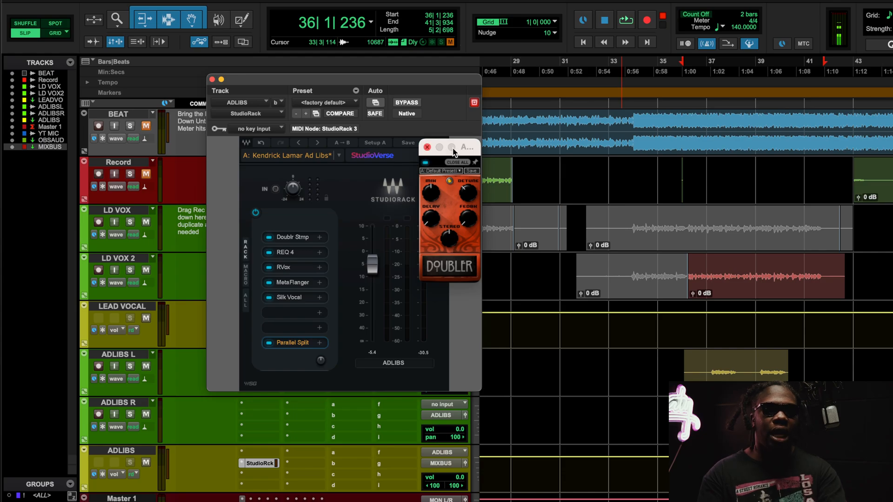
drag(469, 147, 450, 171)
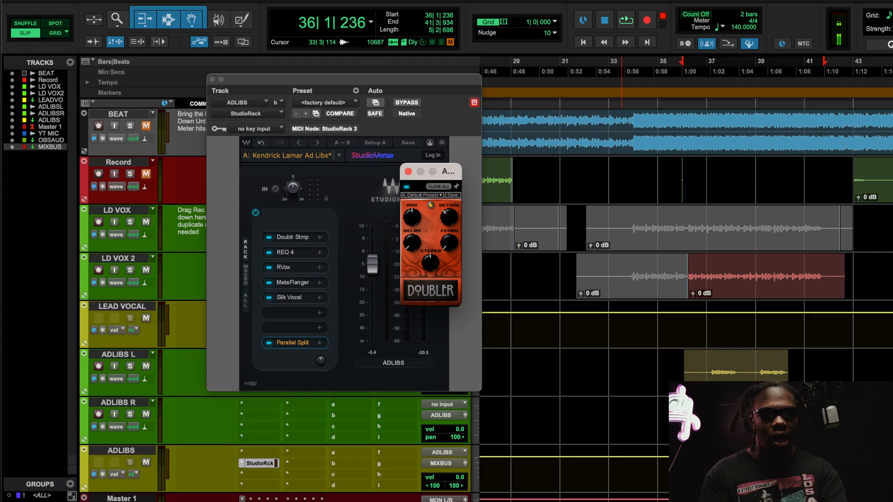
- Play the ad-libs, close the Doubler, and raise the ADLIBS StudioRack output level to -1.3
key(space)
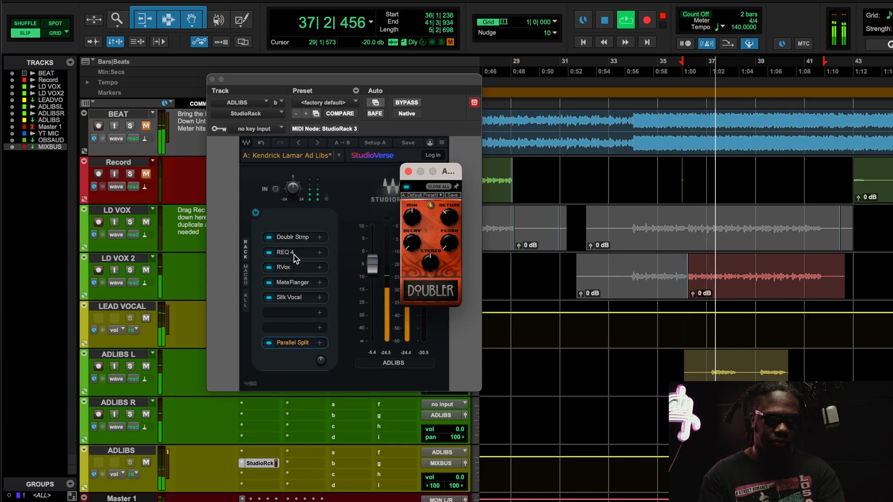
click(373, 266)
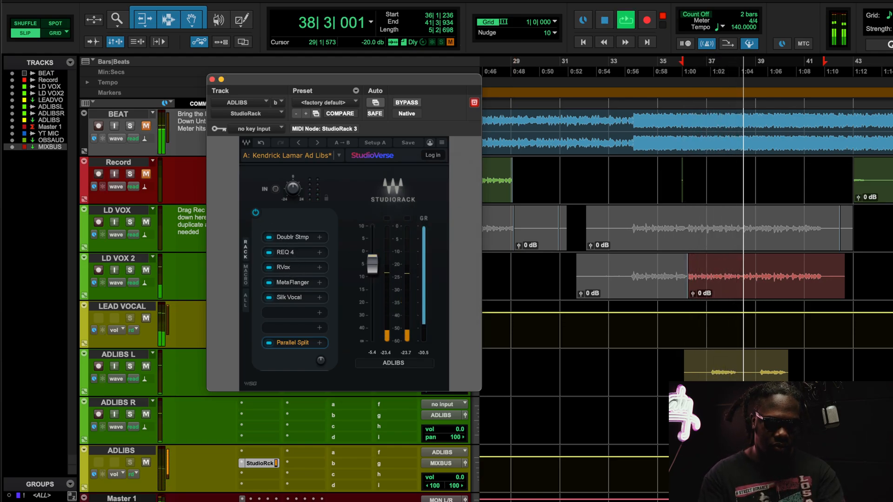
drag(373, 267, 373, 255)
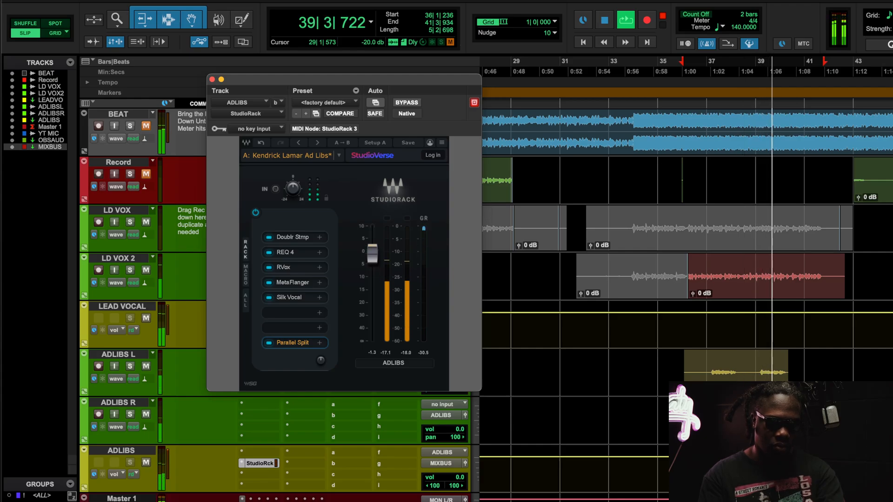
- Examine the ad-lib rack's REQ 4, RVox, MetaFlanger and Silk Vocal settings in order during playback, closing Silk Vocal at the end
click(288, 252)
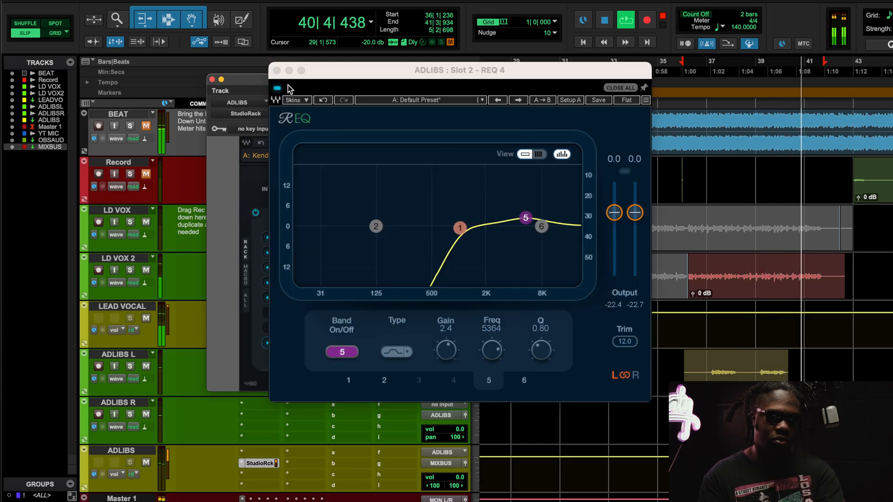
click(277, 71)
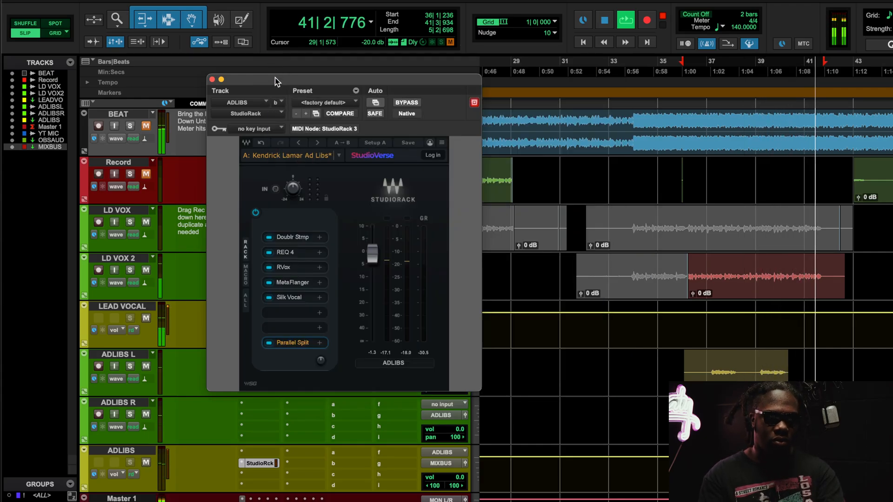
click(292, 267)
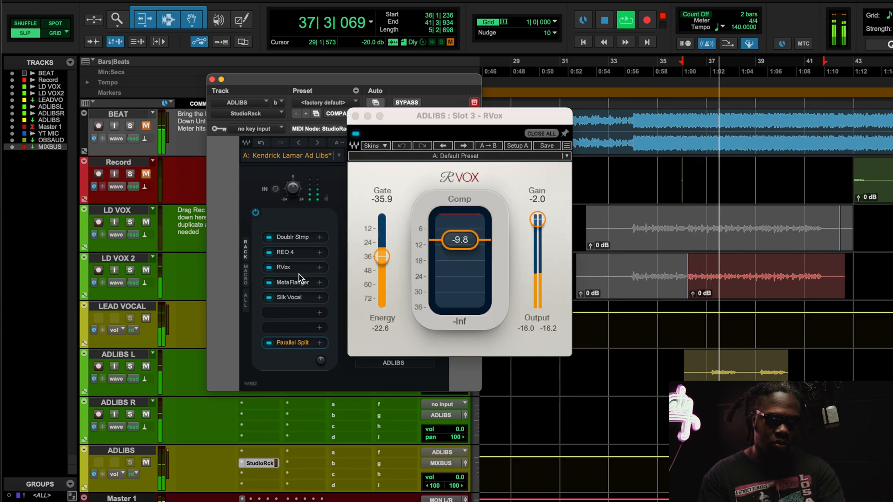
click(297, 282)
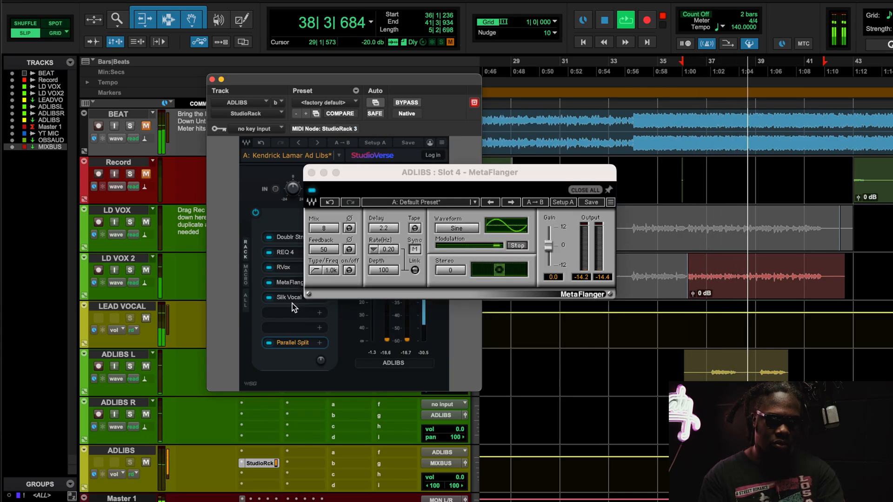
click(288, 297)
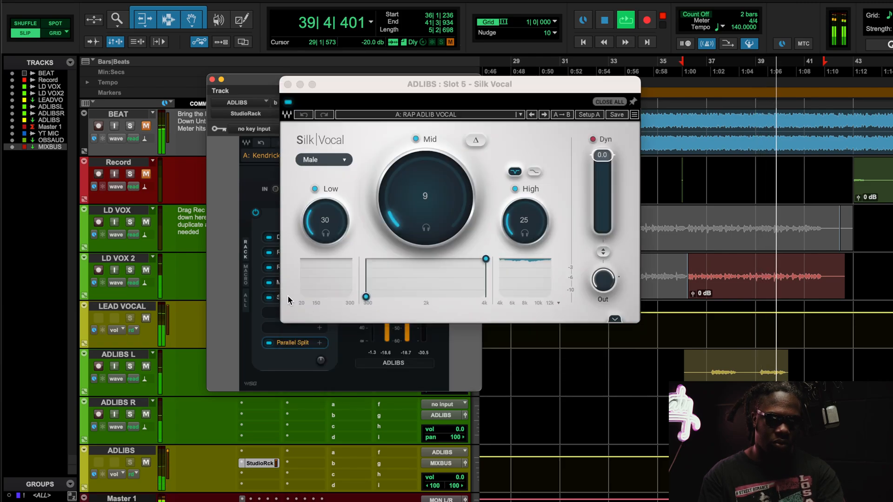
click(287, 84)
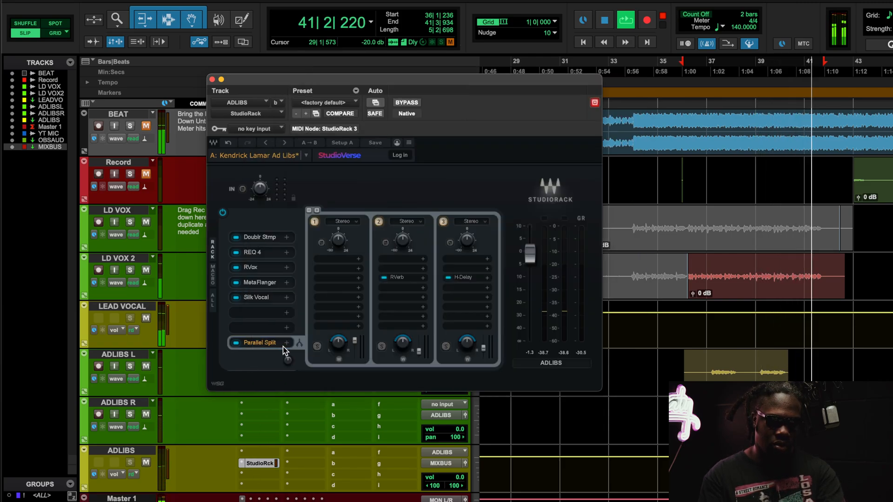
- Examine the RVerb in the second parallel chain and the H-Delay in the third, closing each plugin after viewing
click(403, 278)
click(278, 84)
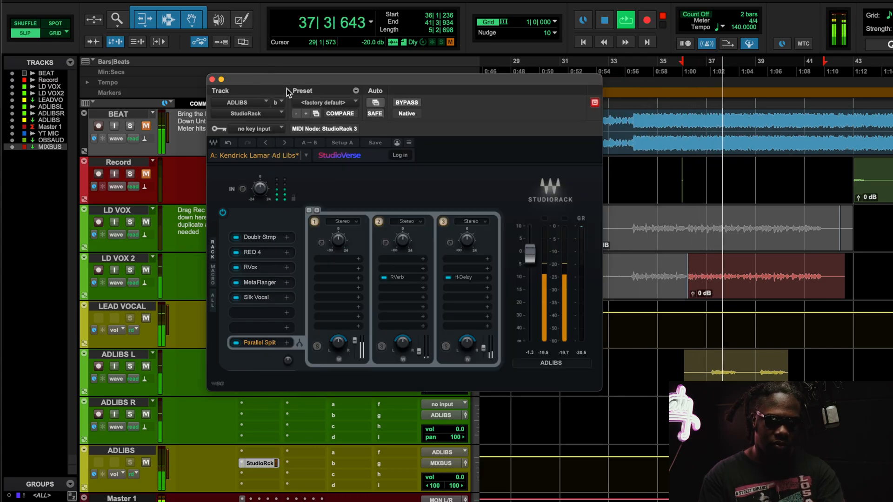
click(462, 277)
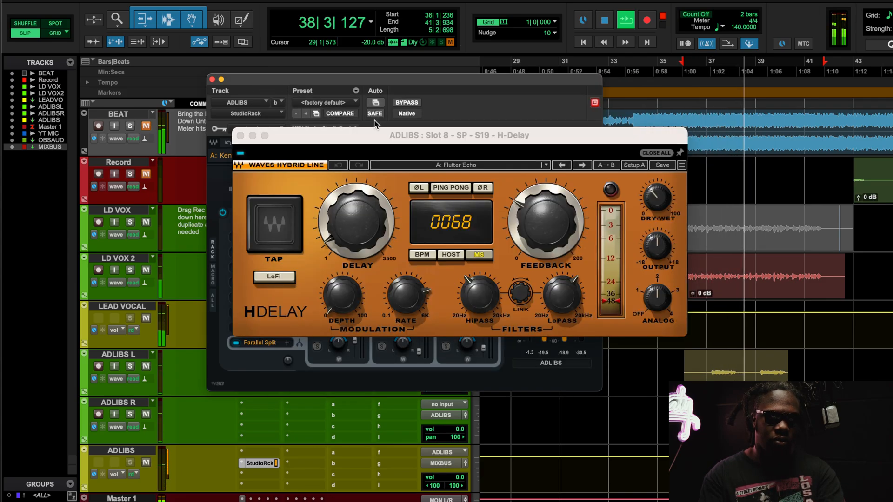
click(240, 136)
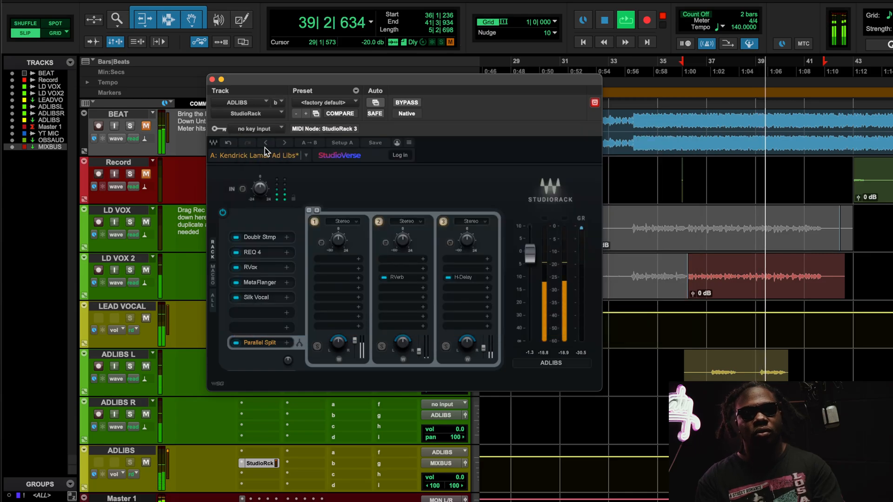
click(463, 277)
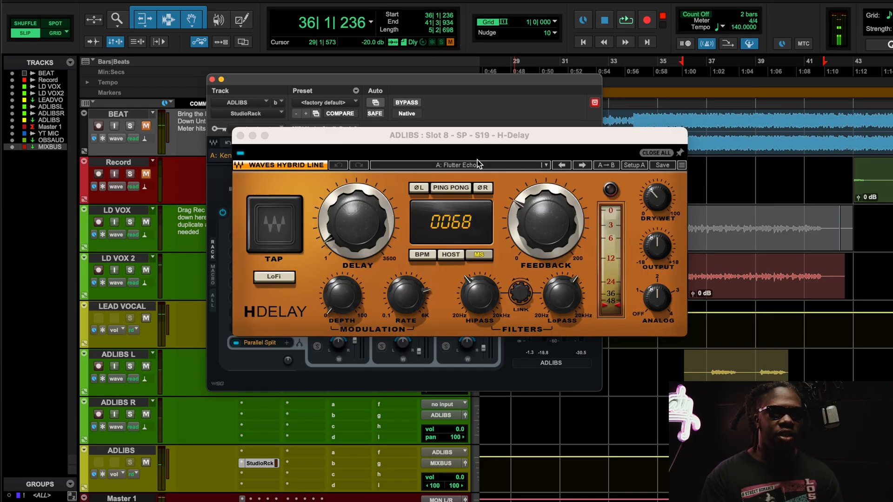
click(240, 135)
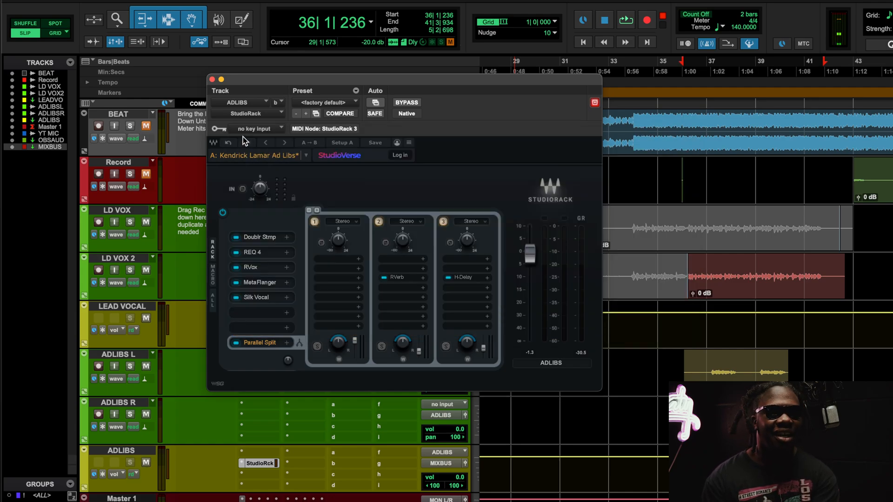
- Review the ad-lib rack's Doubler pedal and the REQ 4 filter curve with playback stopped
click(256, 238)
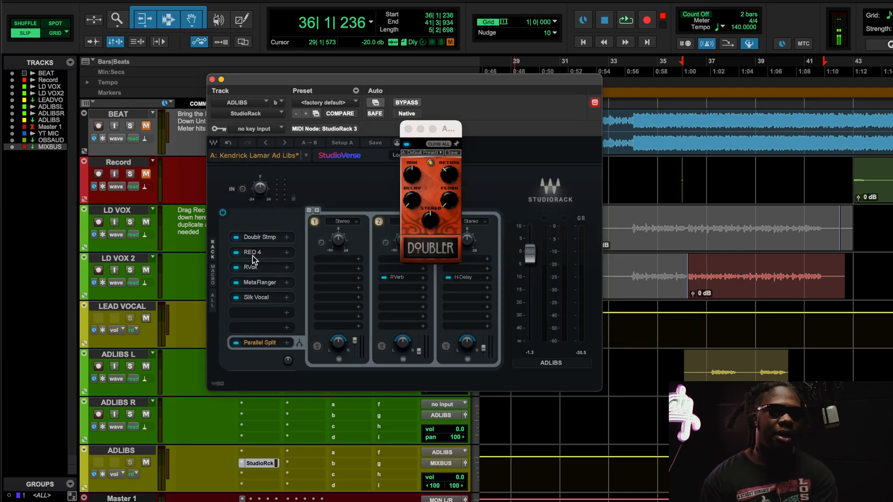
click(255, 258)
click(280, 253)
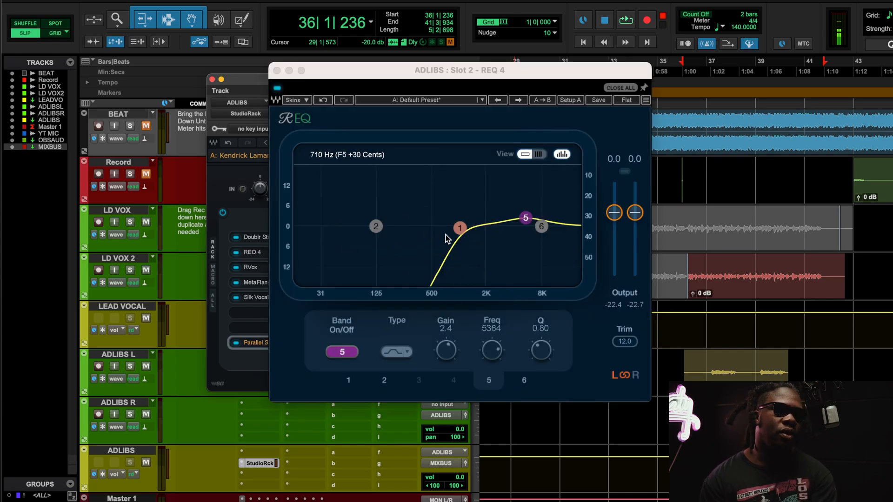
- Review the Silk Vocal settings, then switch between RVox and REQ 4 to relate the compression to the EQ curve
click(259, 298)
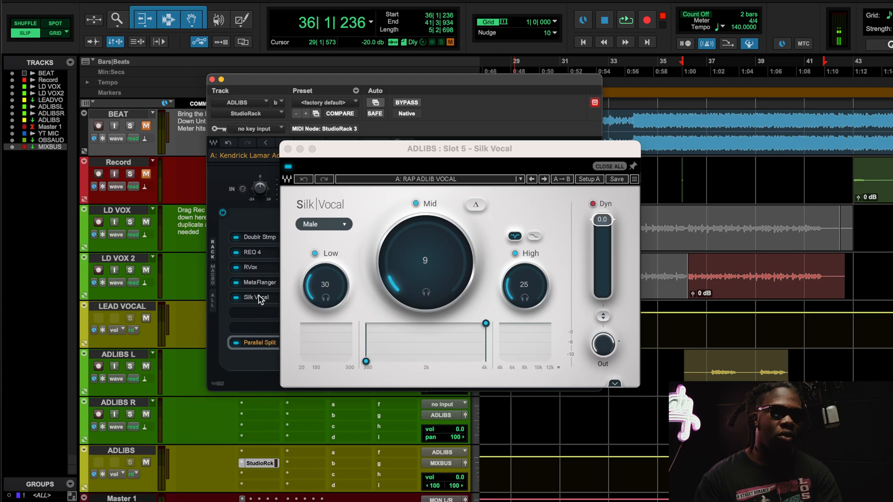
click(254, 268)
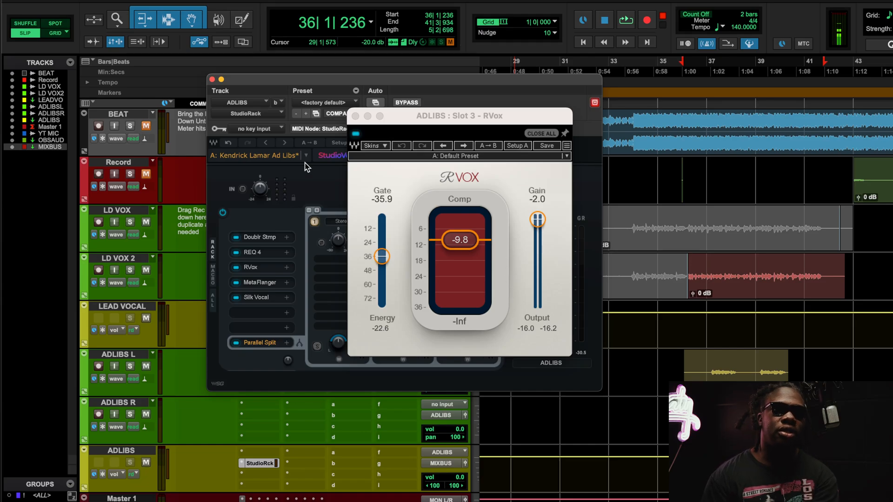
click(254, 251)
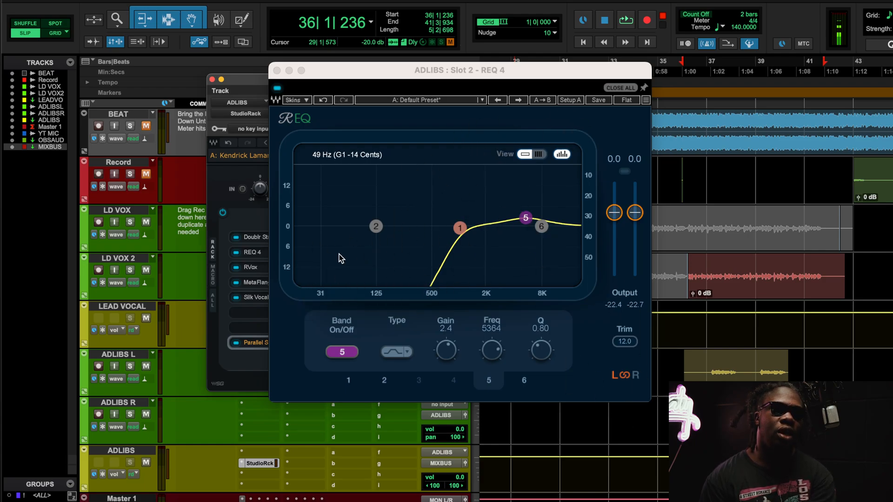
click(252, 269)
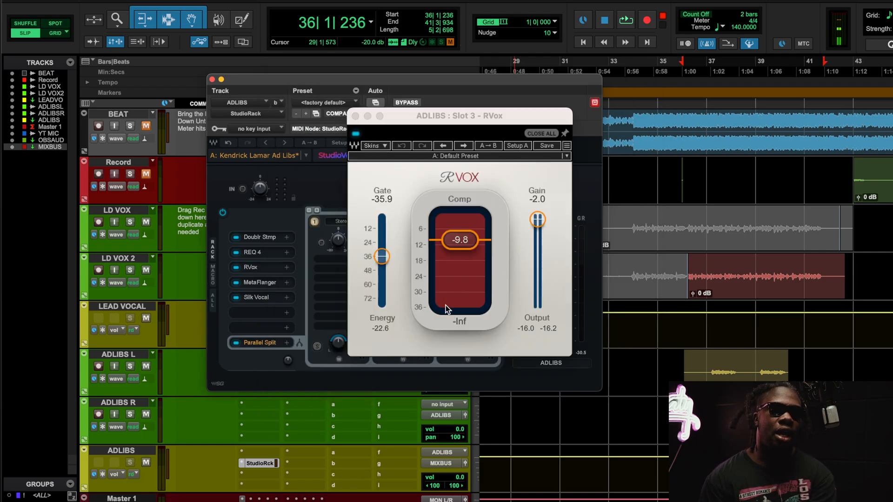
- Open the MetaFlanger in the ad-lib rack, examine its mix, feedback, delay and rate settings, and close it
click(262, 284)
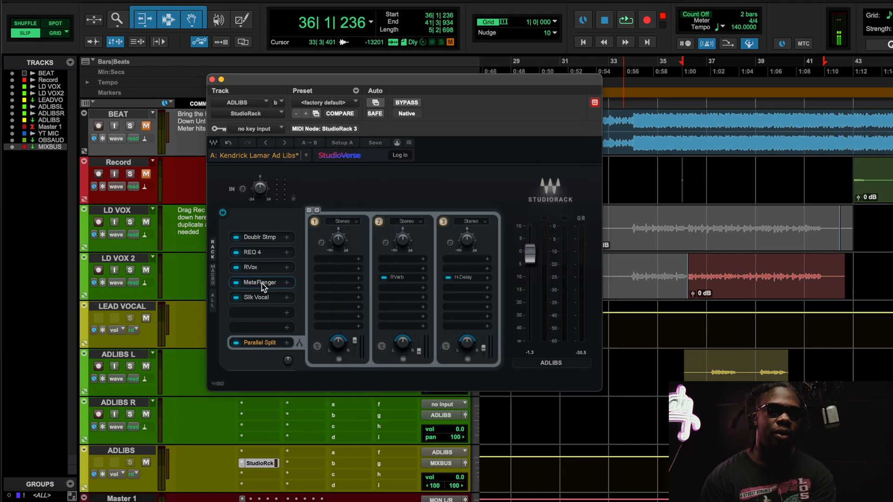
click(262, 284)
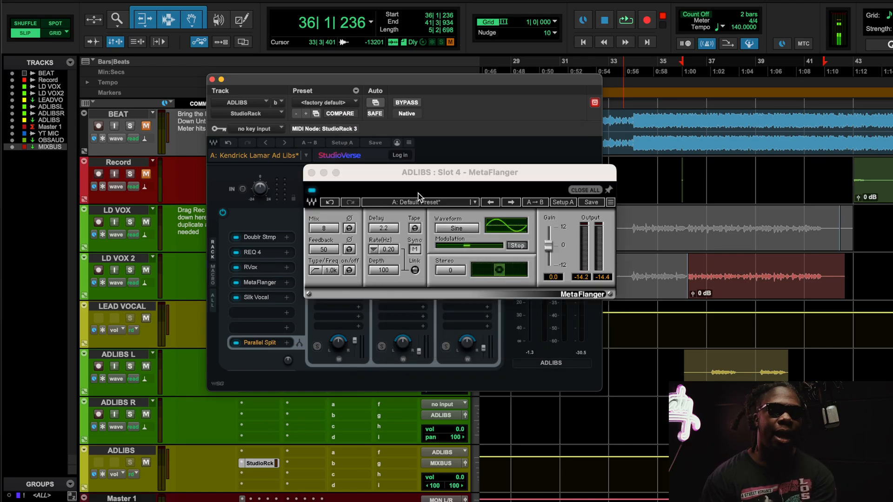
click(400, 186)
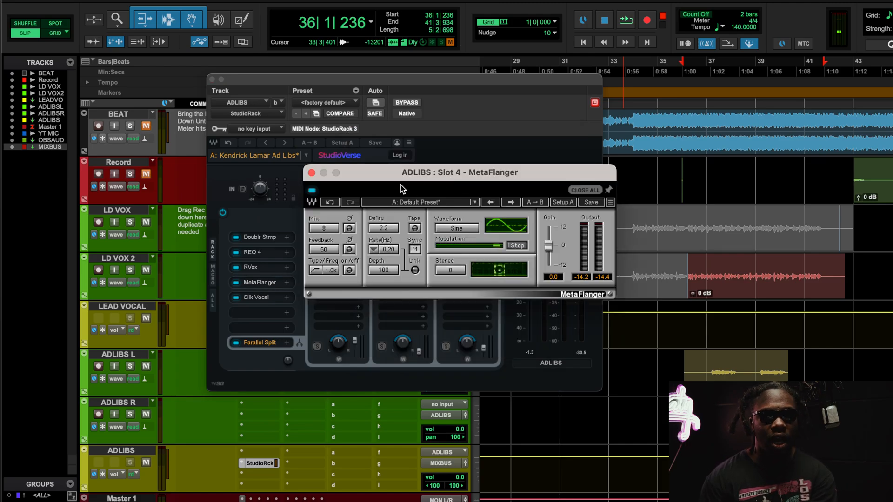
click(311, 173)
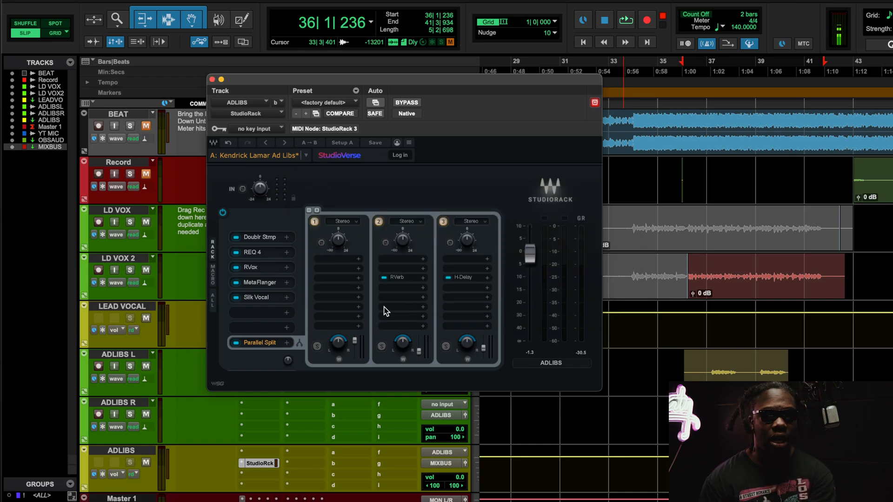